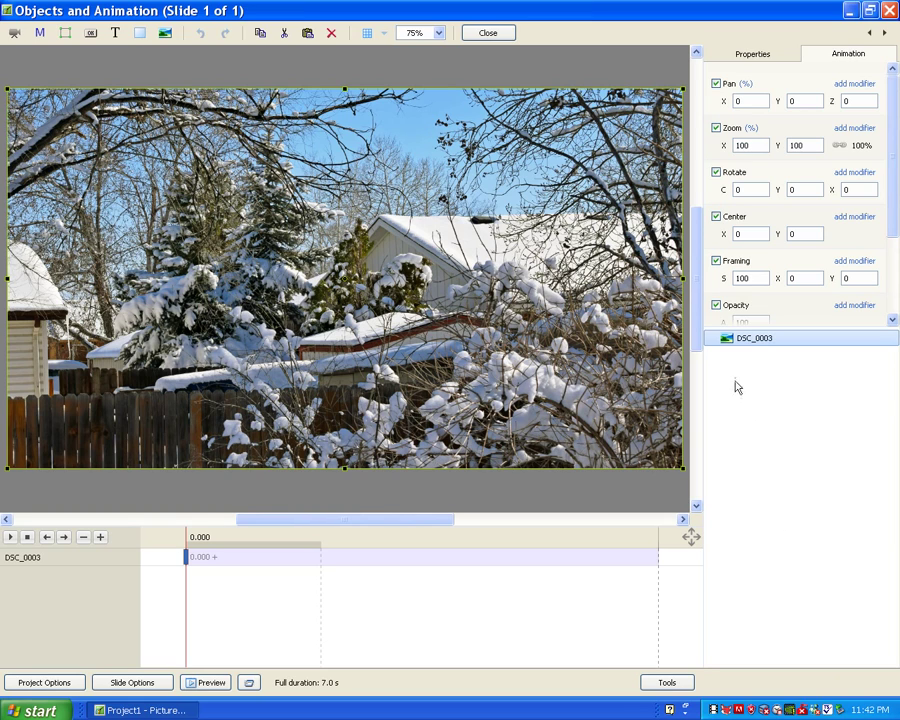
Step: Add redborder16to9.png as an image object over the snow photo
{"action": "left_click", "coordinate": [737, 387]}
{"action": "right_click", "coordinate": [737, 387]}
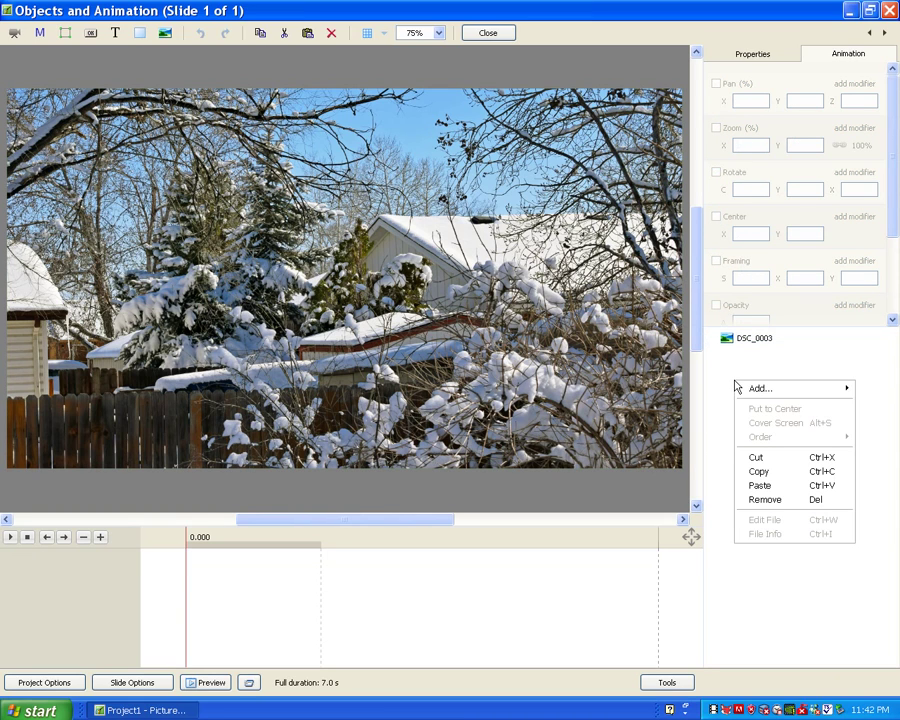
{"action": "mouse_move", "coordinate": [743, 388]}
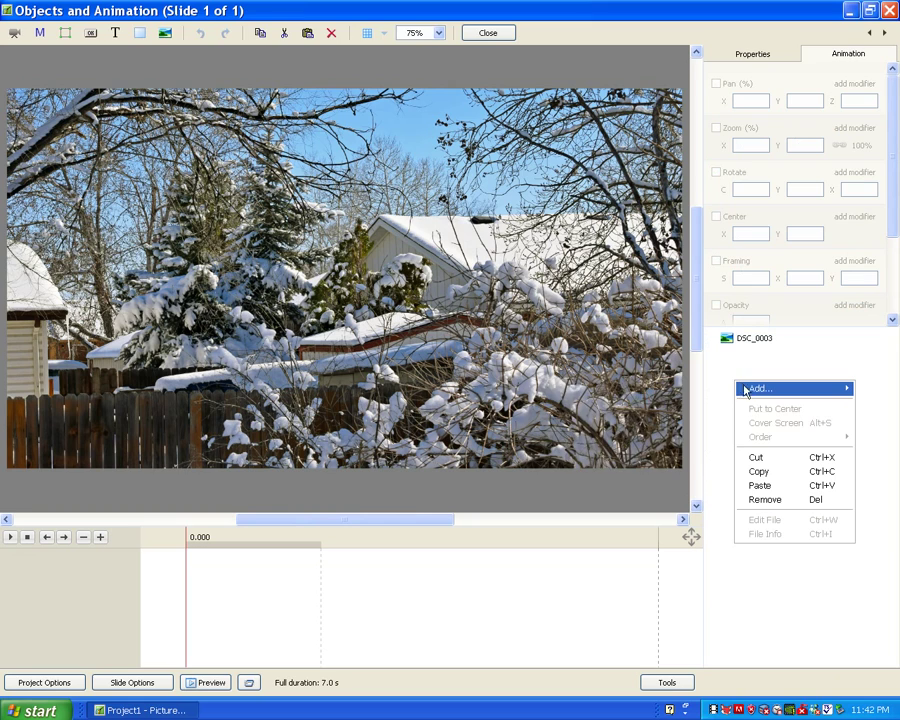
{"action": "left_click", "coordinate": [629, 393]}
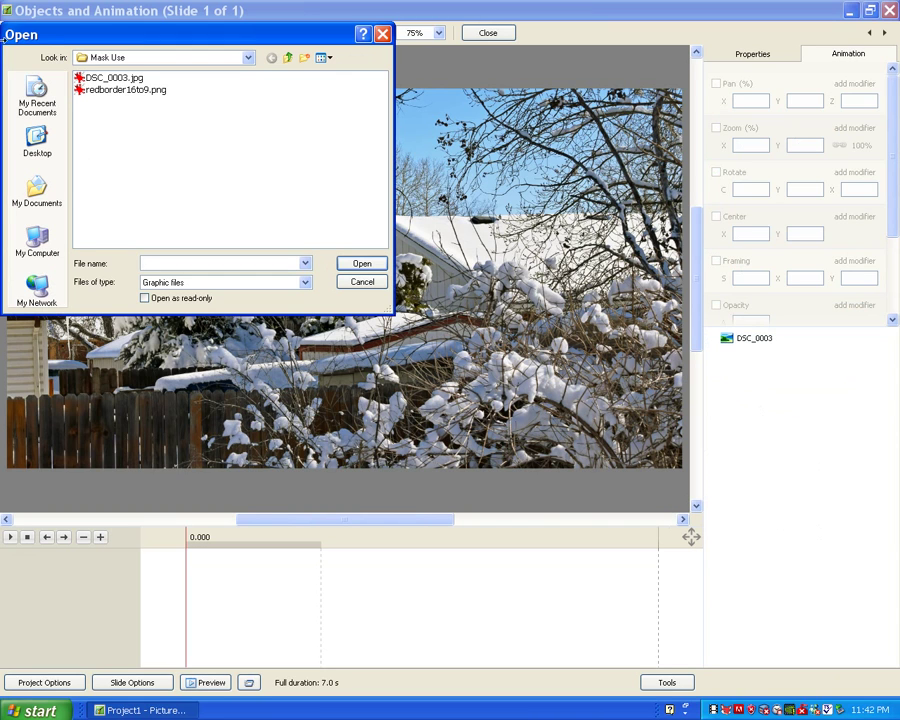
{"action": "double_click", "coordinate": [117, 91]}
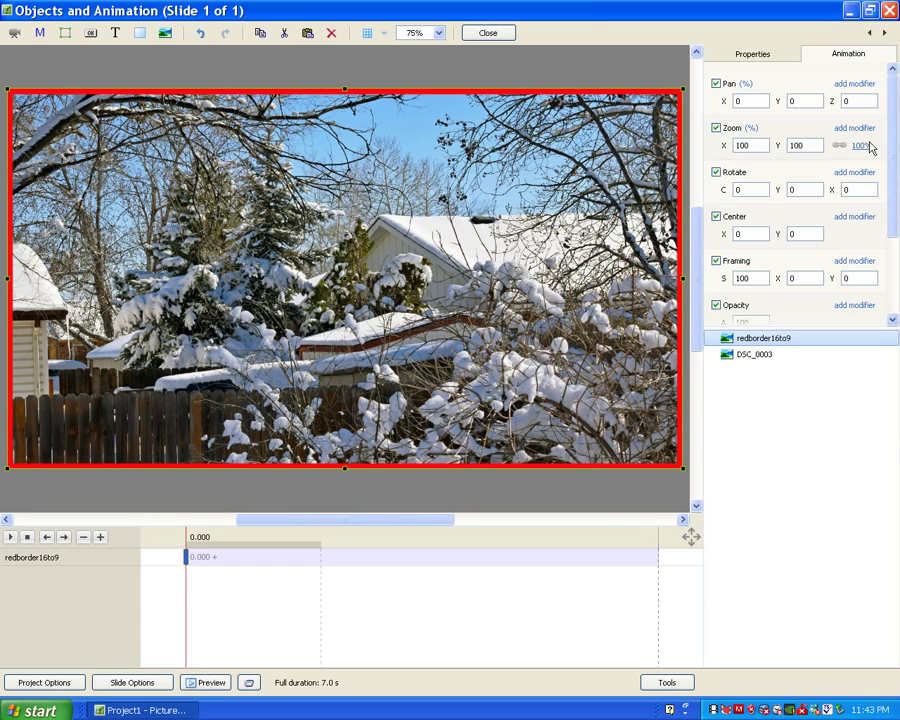
Step: Set the snow photo's linked Zoom X/Y to 98%
{"action": "left_click", "coordinate": [743, 364]}
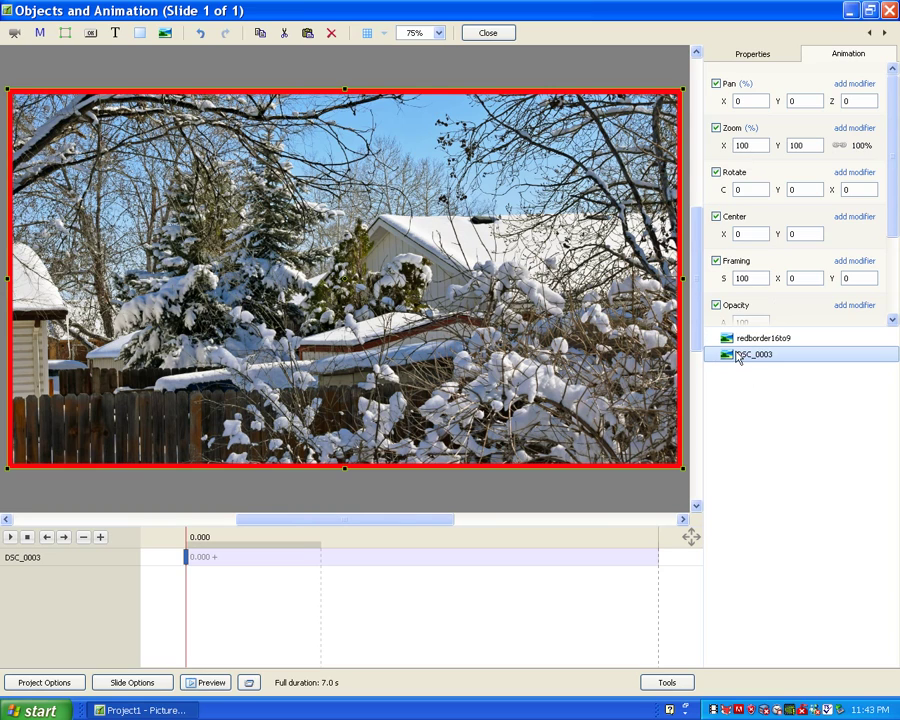
{"action": "double_click", "coordinate": [751, 146]}
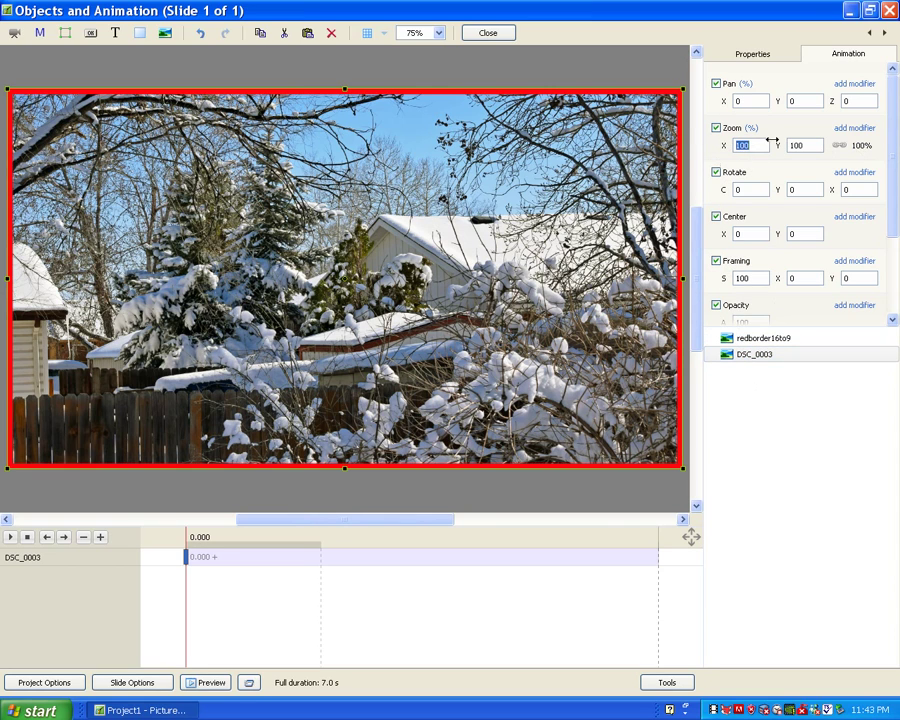
{"action": "left_click", "coordinate": [840, 148]}
{"action": "type", "text": "98"}
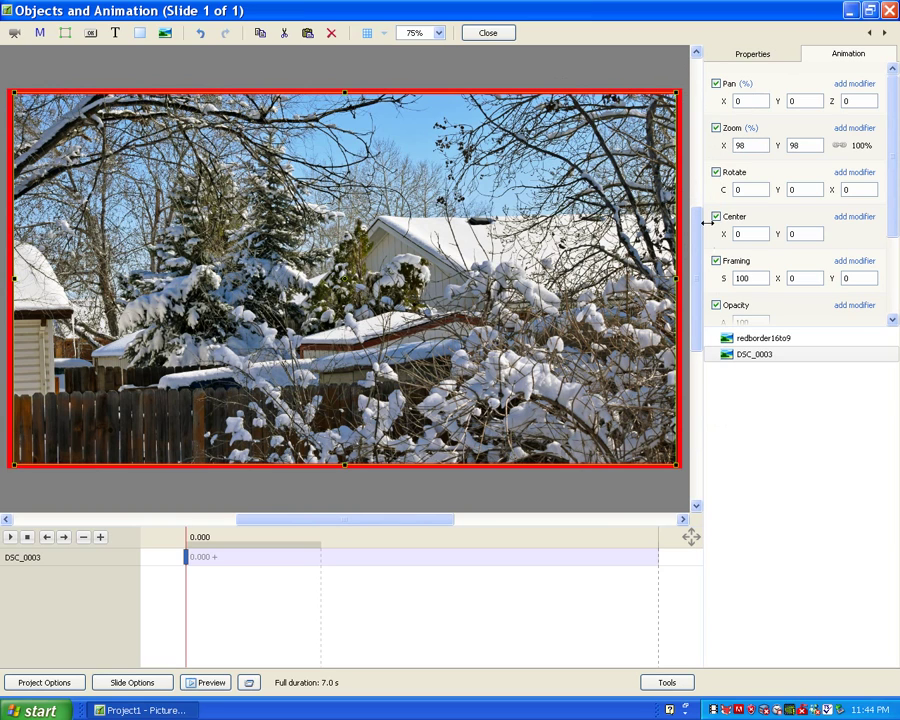
Step: Blur the snow photo heavily with a Blur radius of about 39
{"action": "left_click_drag", "start_coordinate": [894, 201], "coordinate": [897, 273]}
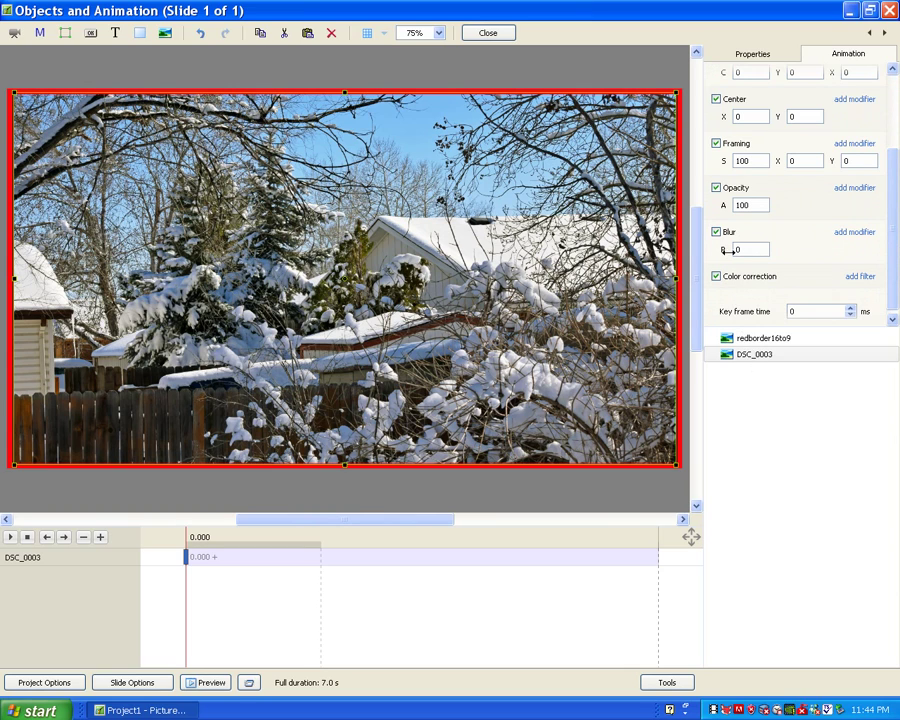
{"action": "left_click_drag", "start_coordinate": [726, 248], "coordinate": [749, 248]}
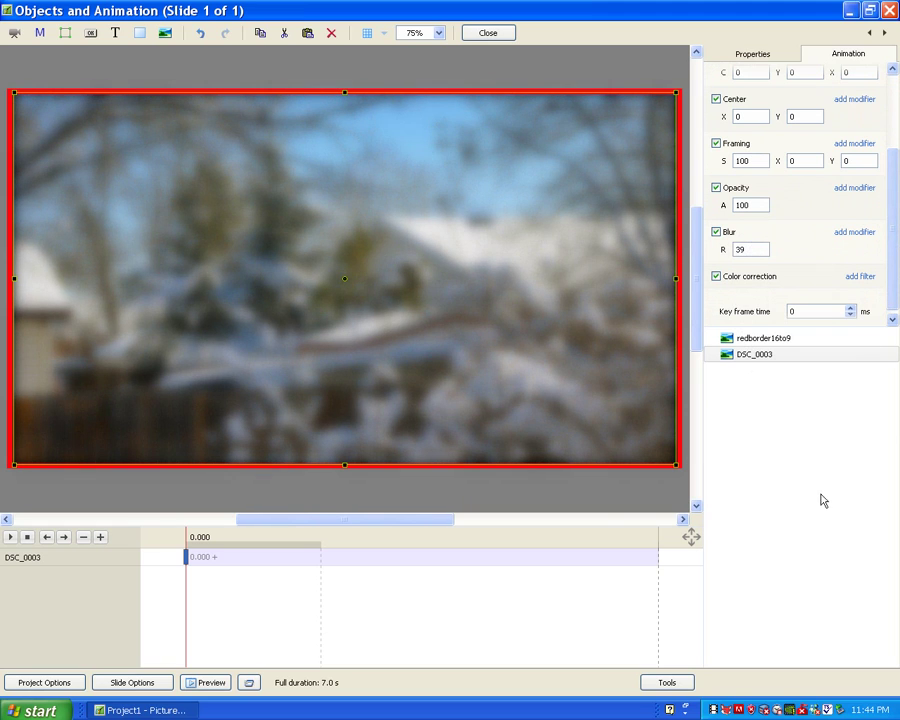
{"action": "left_click", "coordinate": [745, 402]}
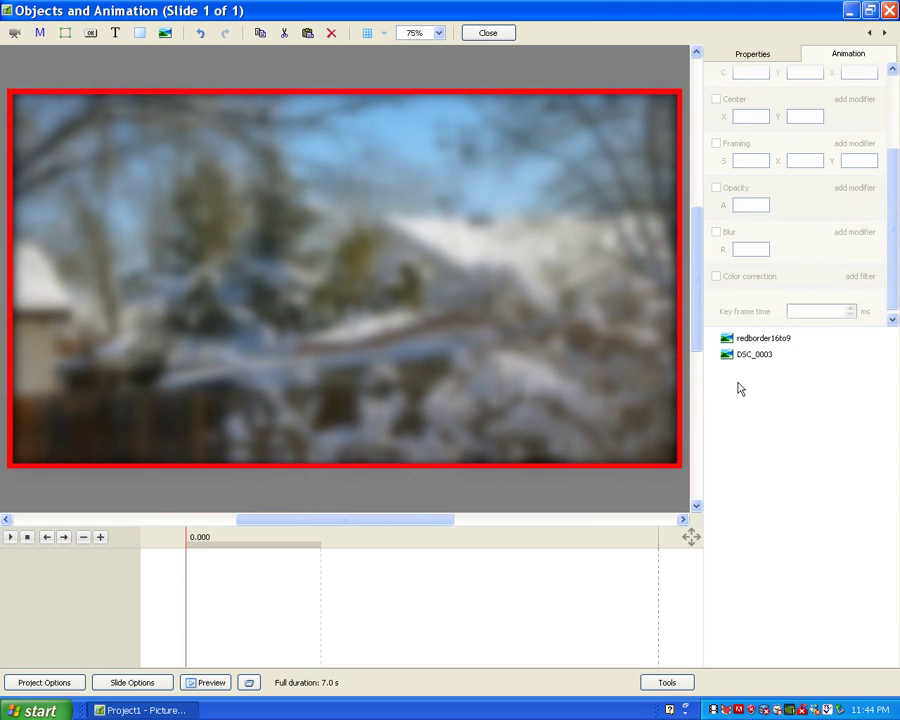
Step: Add a second redborder16to9.png image and shrink it toward the slide centre
{"action": "right_click", "coordinate": [741, 389]}
{"action": "mouse_move", "coordinate": [765, 393]}
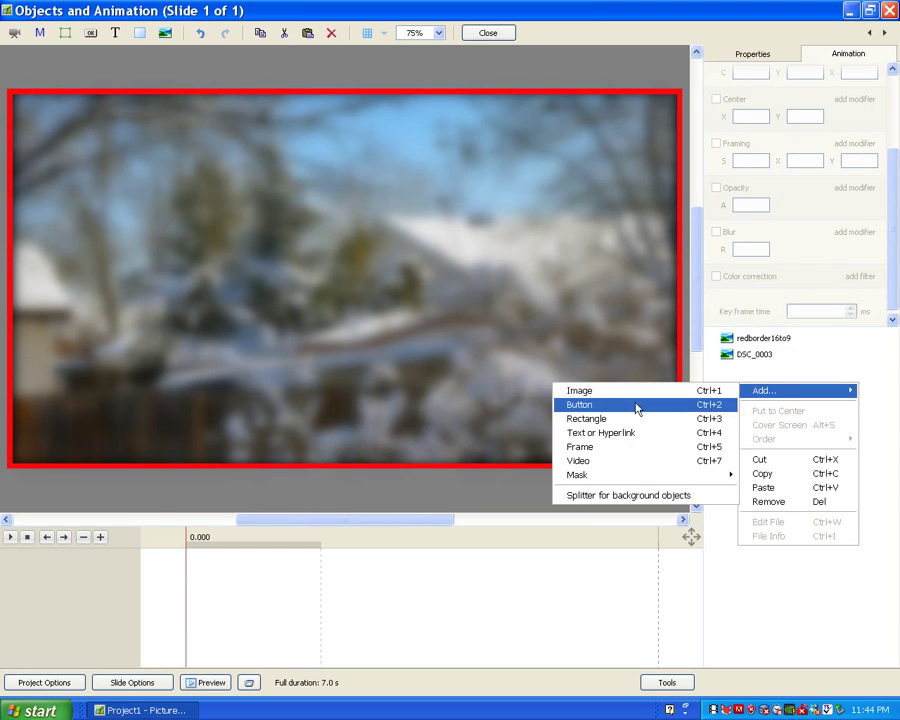
{"action": "left_click", "coordinate": [580, 390]}
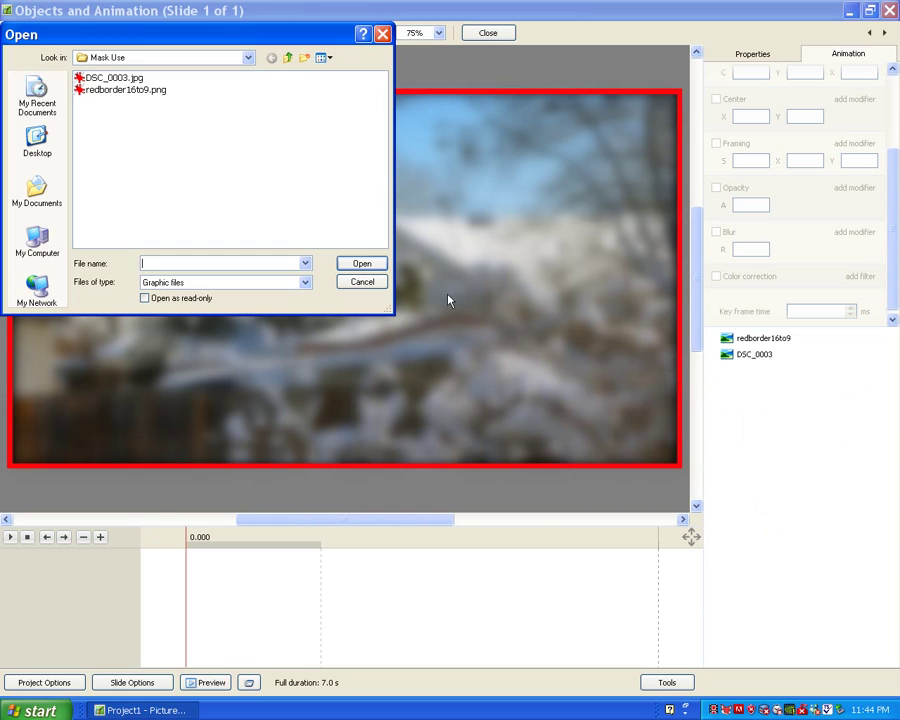
{"action": "left_click", "coordinate": [107, 91]}
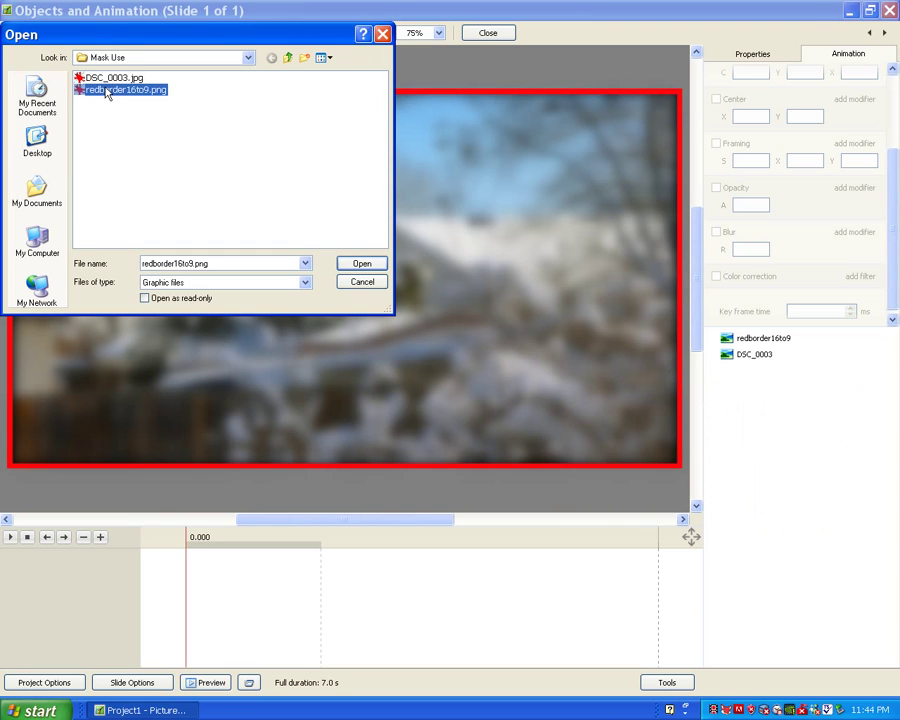
{"action": "left_click", "coordinate": [359, 264]}
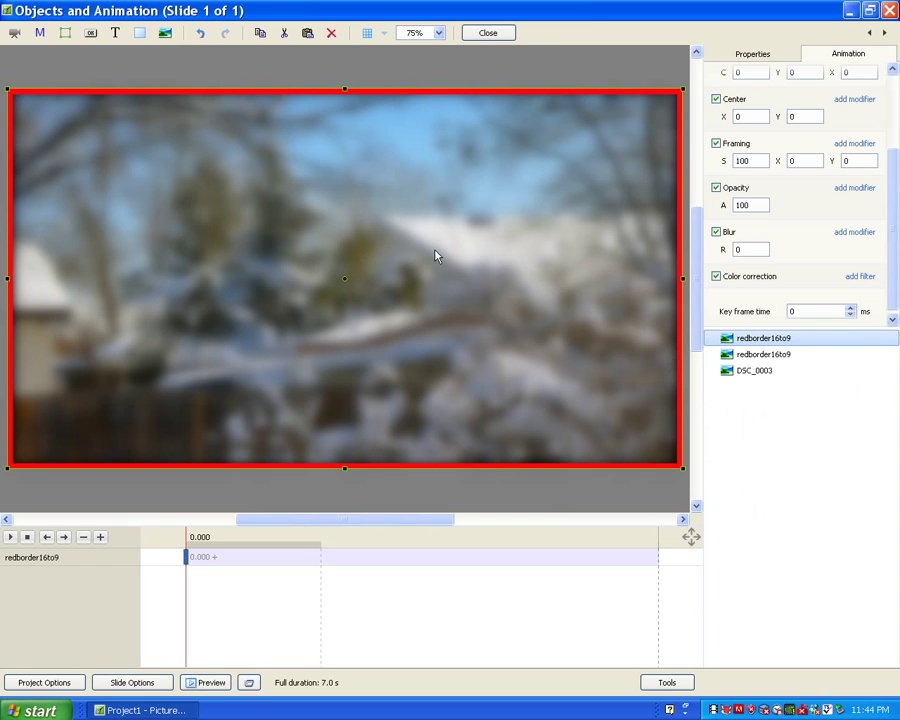
{"action": "left_click_drag", "start_coordinate": [682, 88], "coordinate": [565, 168]}
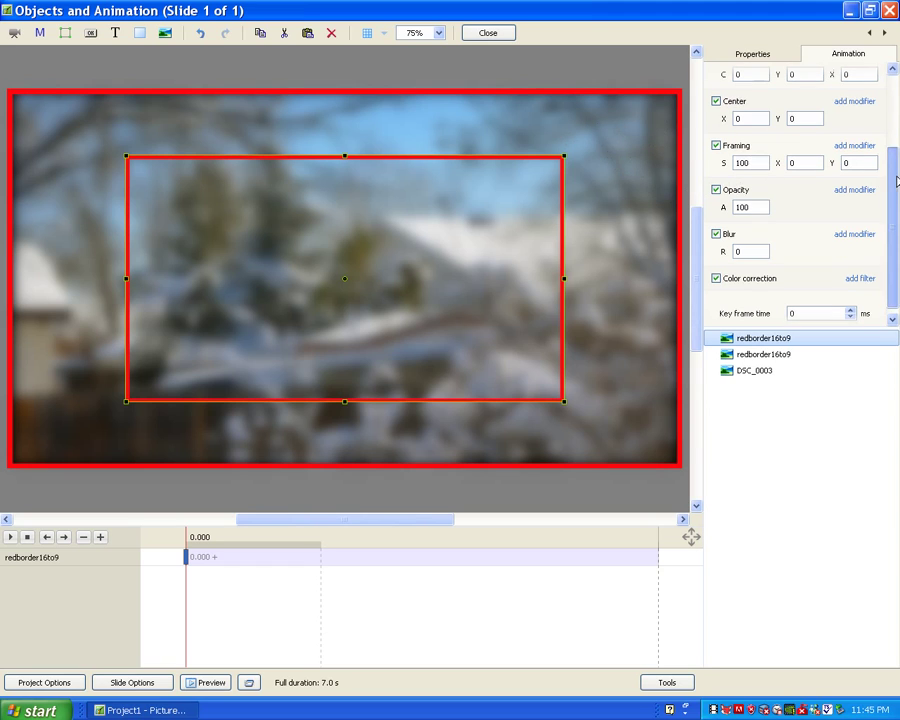
Step: Set the inner red border's zoom to exactly 60% on both axes
{"action": "left_click_drag", "start_coordinate": [895, 188], "coordinate": [898, 113]}
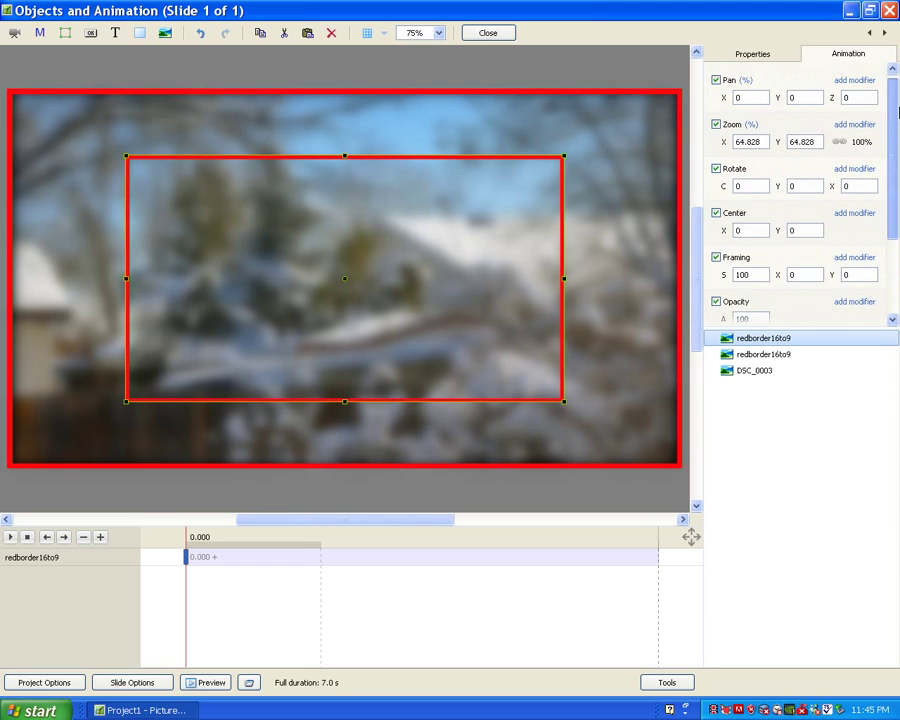
{"action": "left_click", "coordinate": [764, 142]}
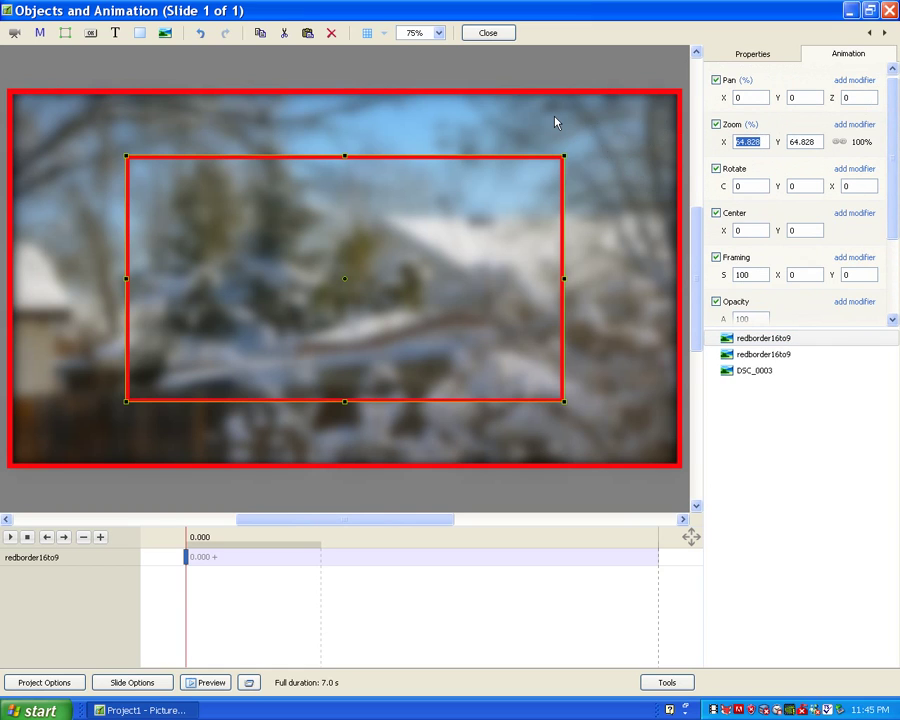
{"action": "type", "text": "60"}
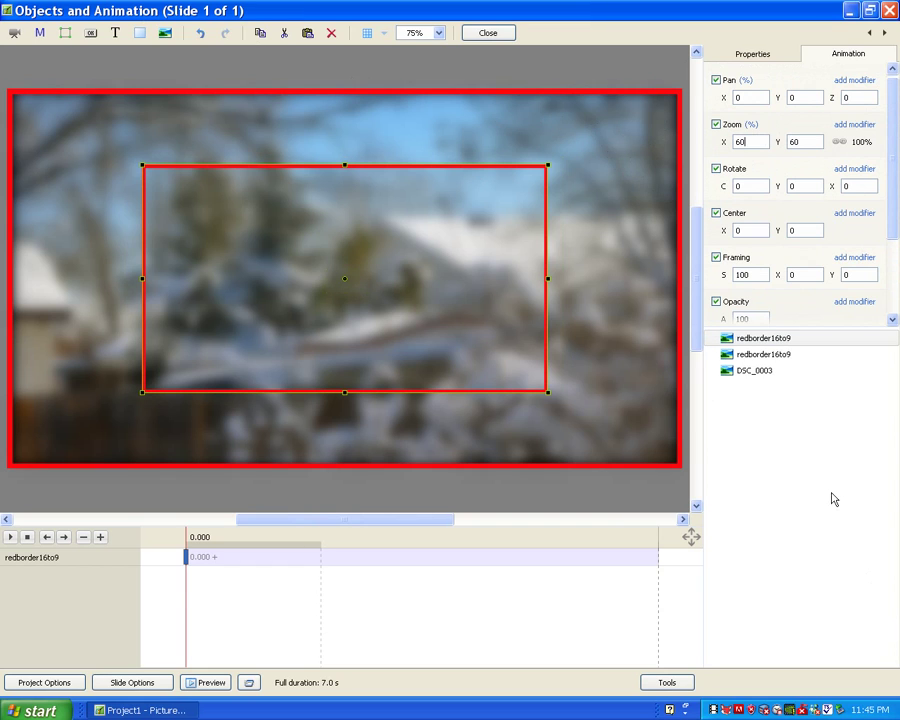
{"action": "left_click", "coordinate": [743, 422]}
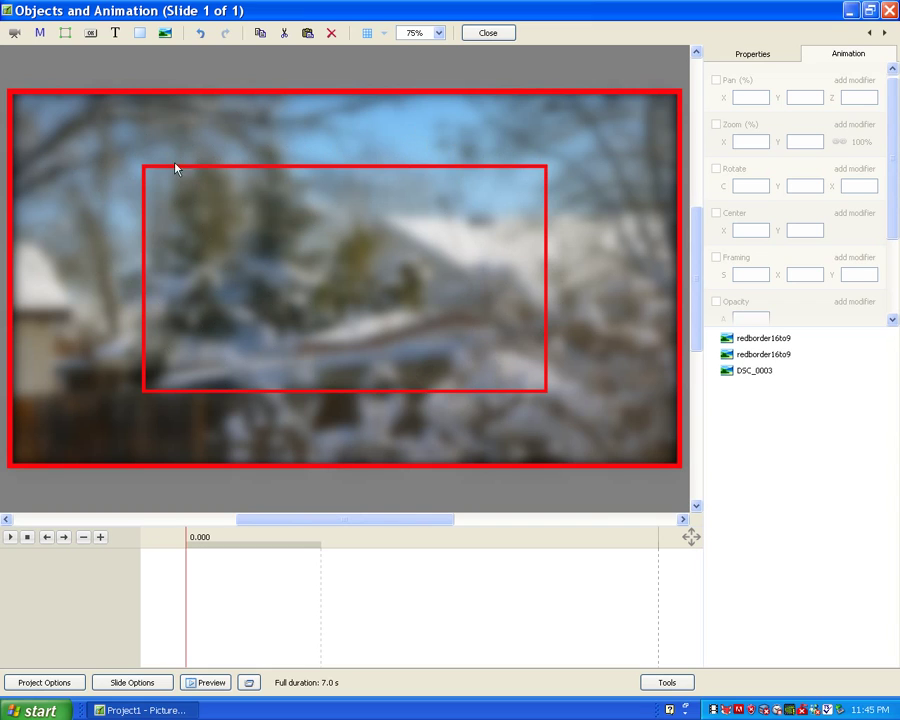
Step: Add a mask container to the slide from a mask template
{"action": "right_click", "coordinate": [728, 400]}
{"action": "mouse_move", "coordinate": [751, 404]}
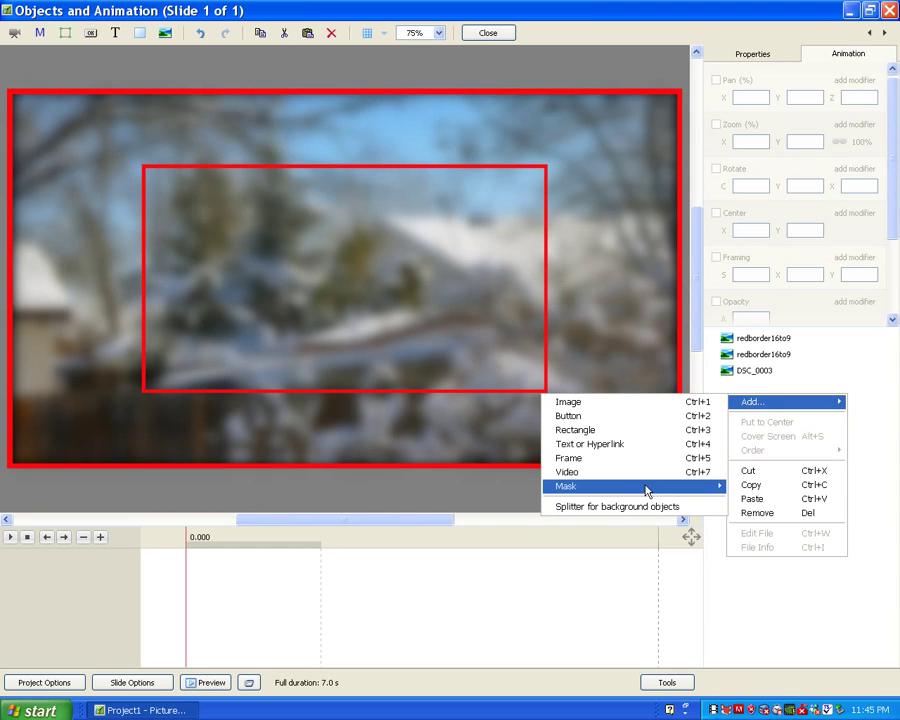
{"action": "mouse_move", "coordinate": [650, 492]}
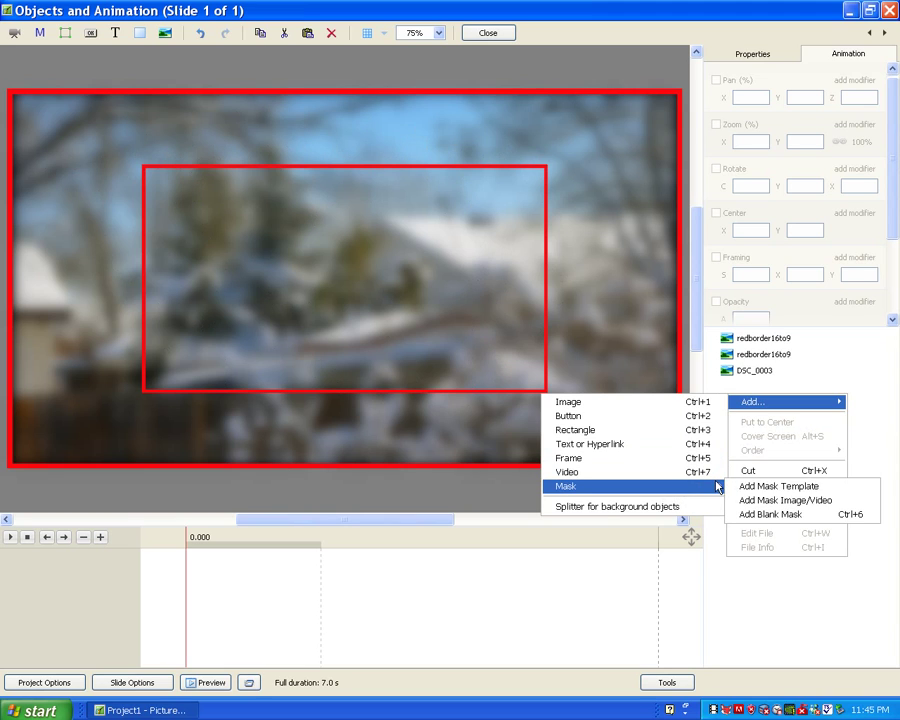
{"action": "left_click", "coordinate": [768, 487]}
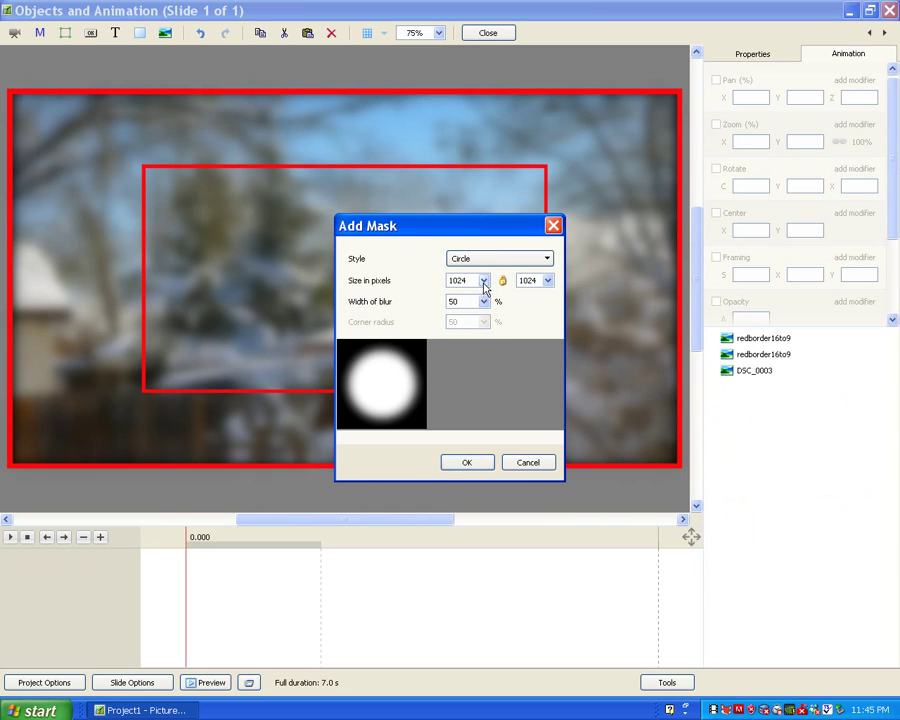
Step: Give the mask Rectangle style, blur width 0 and corner radius 0, and create it
{"action": "left_click", "coordinate": [544, 260]}
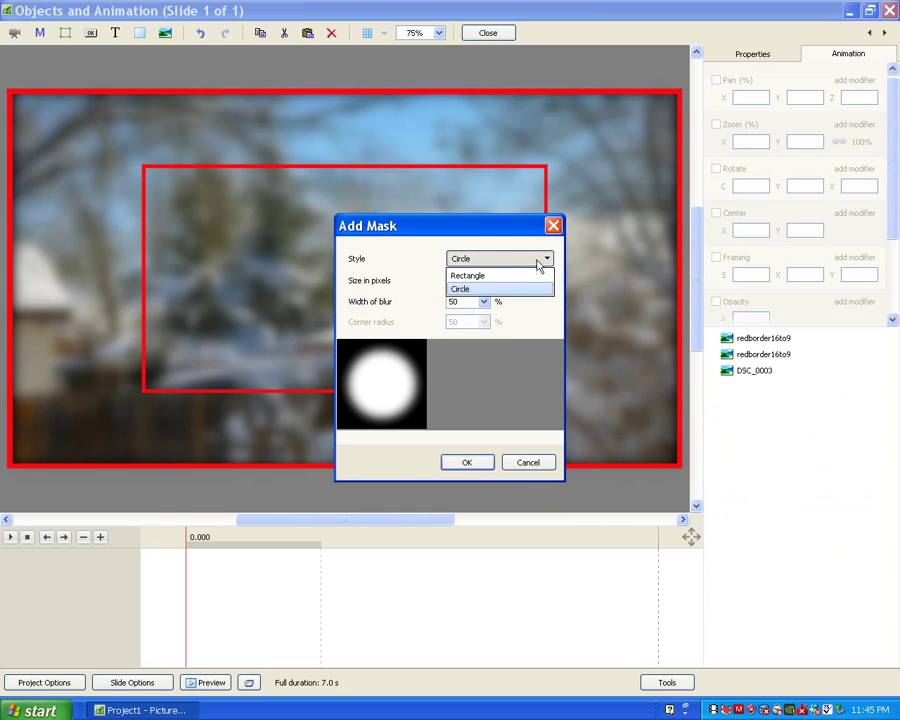
{"action": "left_click", "coordinate": [500, 276]}
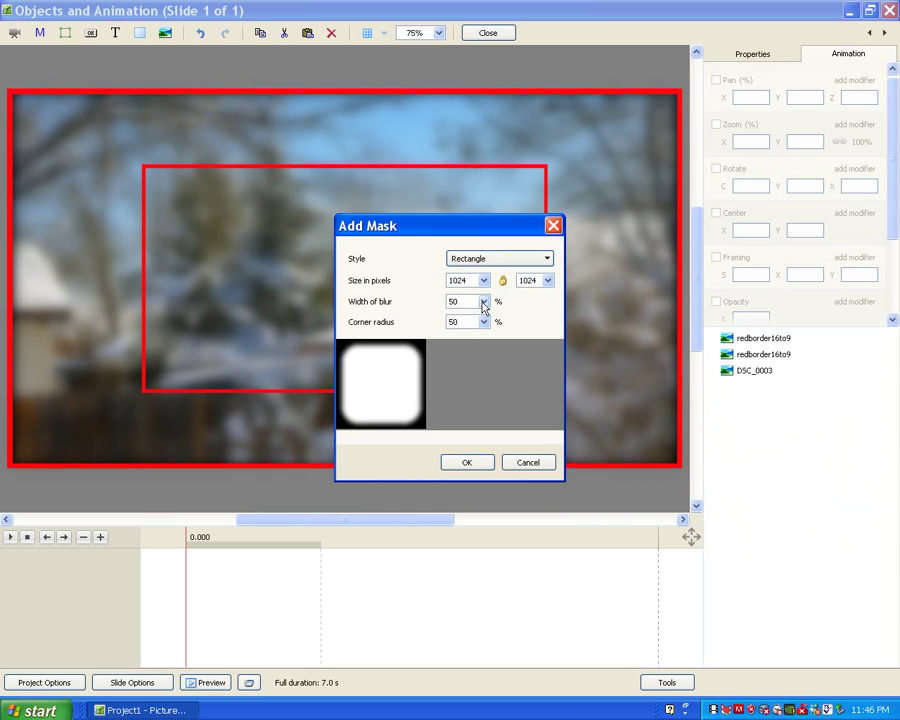
{"action": "left_click", "coordinate": [484, 302]}
{"action": "left_click_drag", "start_coordinate": [450, 323], "coordinate": [333, 331]}
{"action": "left_click", "coordinate": [524, 336]}
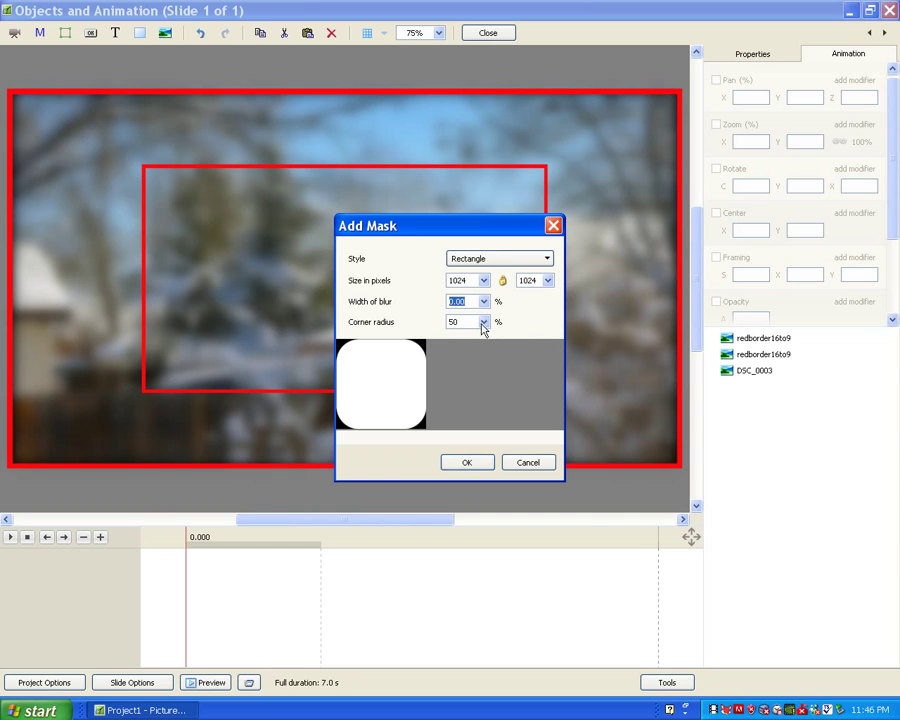
{"action": "left_click", "coordinate": [484, 322]}
{"action": "left_click_drag", "start_coordinate": [443, 346], "coordinate": [340, 366]}
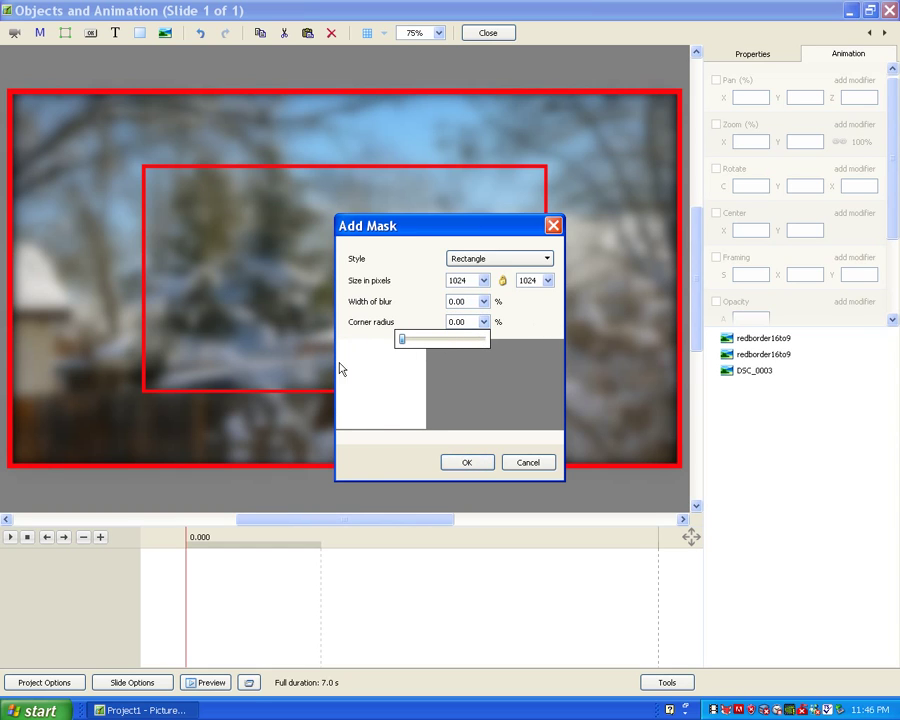
{"action": "left_click", "coordinate": [470, 463]}
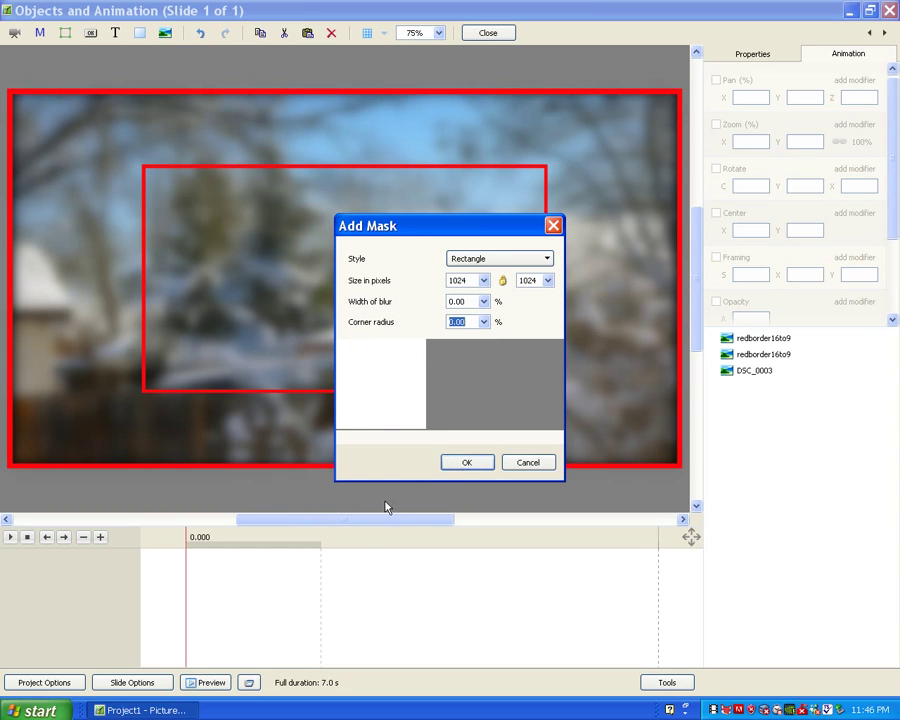
{"action": "left_click", "coordinate": [465, 463]}
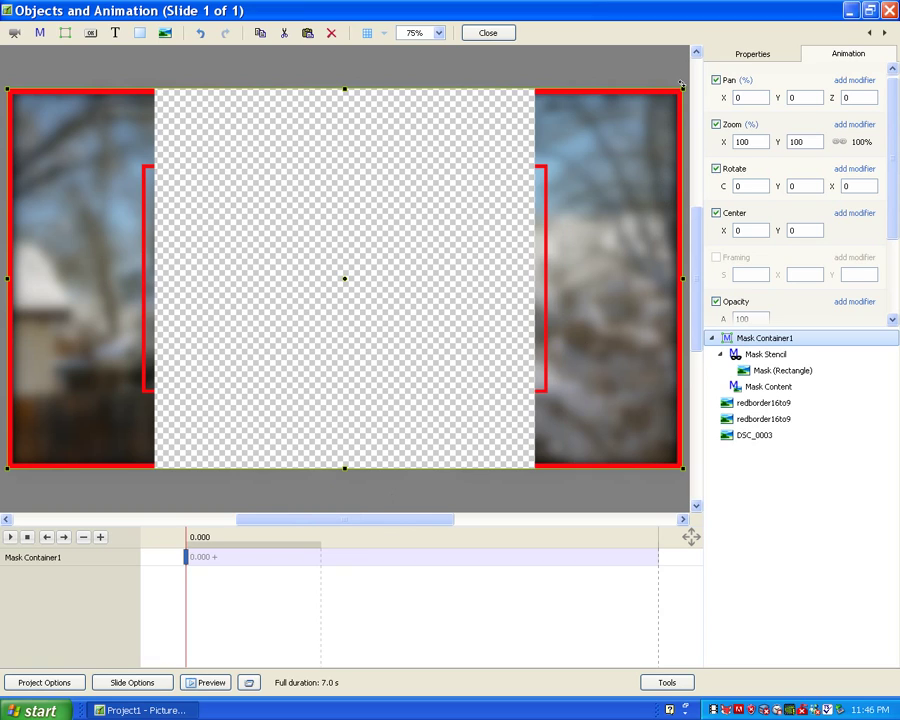
Step: Set the slide view magnification to 50%
{"action": "left_click", "coordinate": [438, 33]}
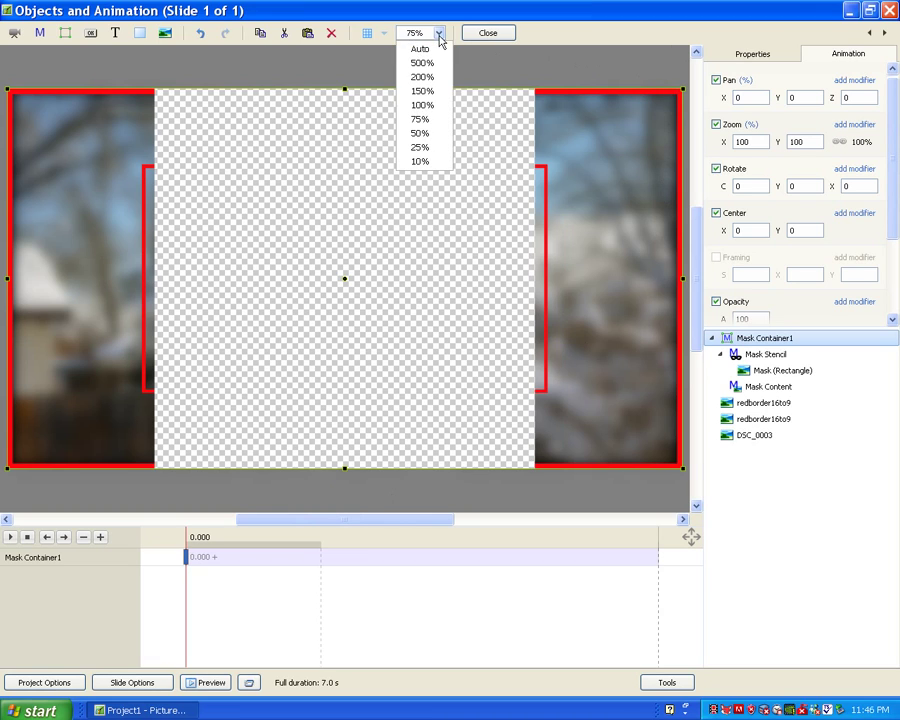
{"action": "left_click", "coordinate": [419, 134]}
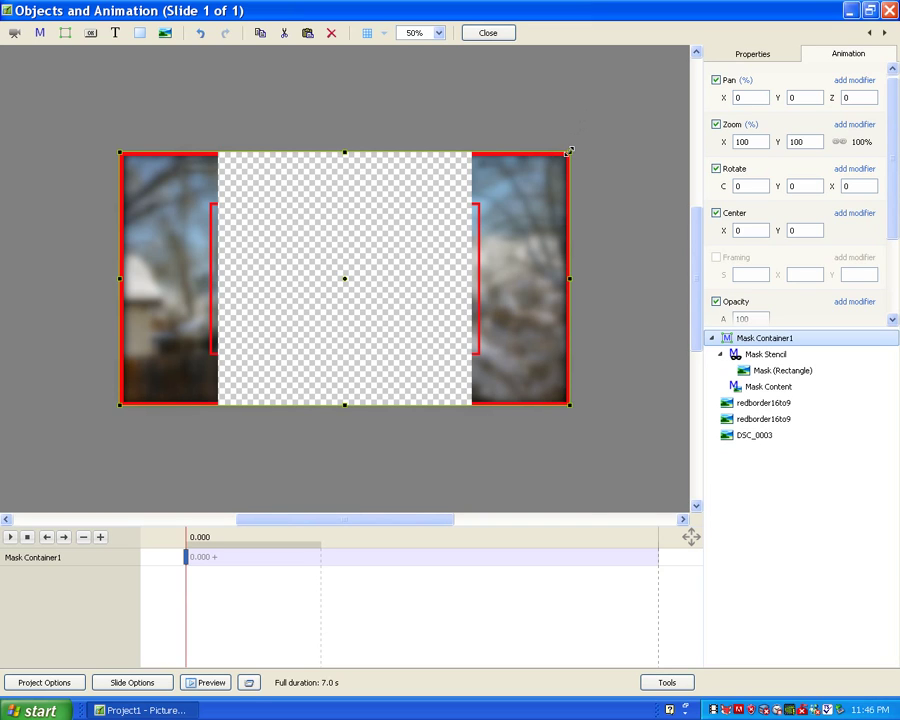
Step: Scale Mask Container1 up to about 110% and select the Mask (Rectangle) stencil
{"action": "left_click_drag", "start_coordinate": [569, 151], "coordinate": [591, 159]}
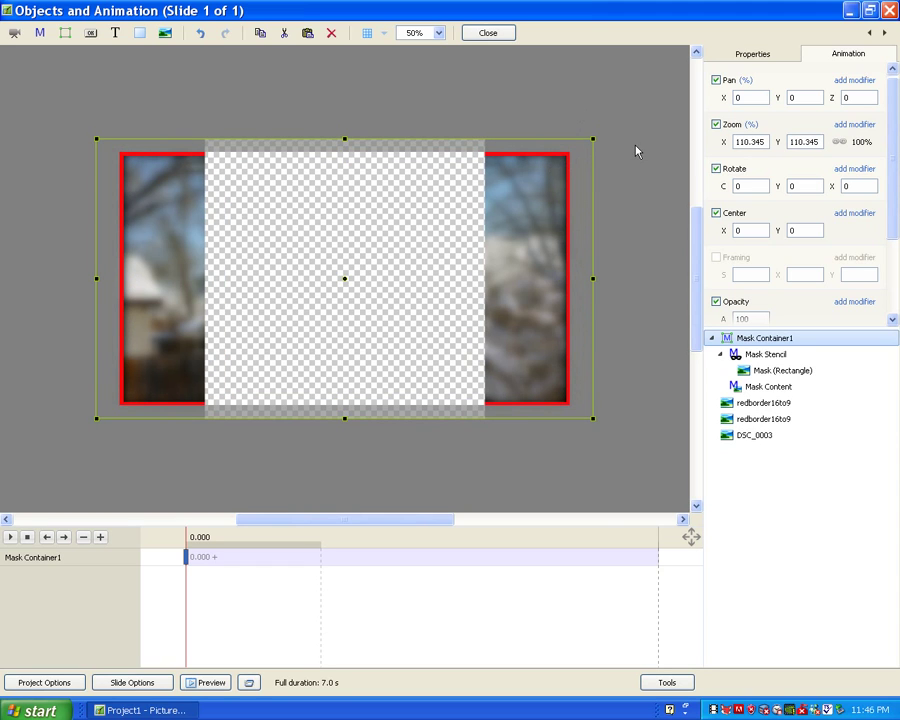
{"action": "left_click", "coordinate": [758, 376]}
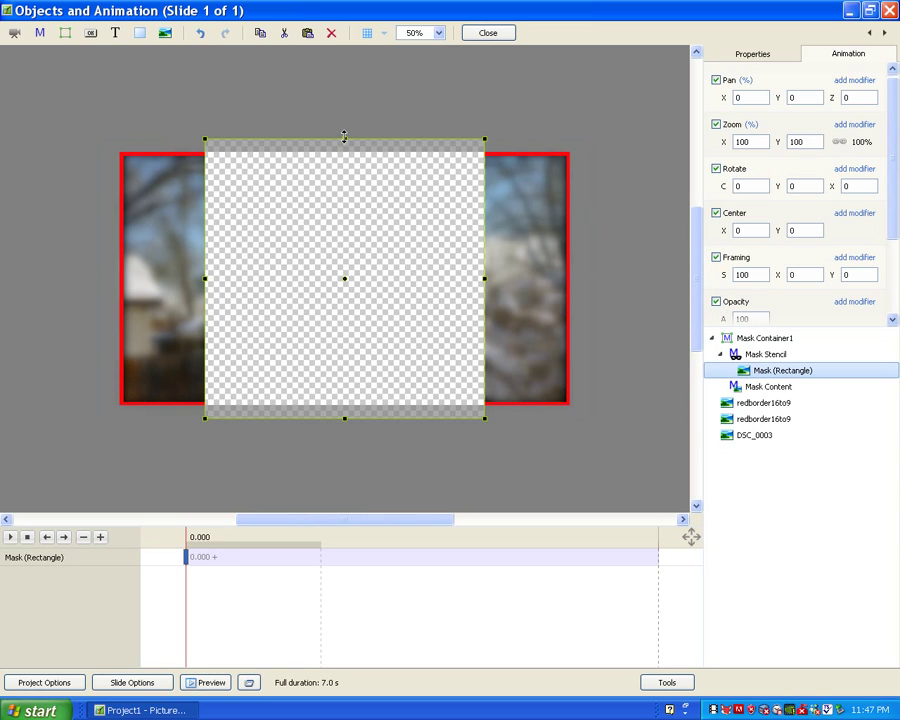
Step: Pull the mask rectangle's four edges inward to about 94.5% by 53.8%
{"action": "left_click_drag", "start_coordinate": [344, 136], "coordinate": [337, 199]}
{"action": "mouse_move", "coordinate": [483, 310]}
{"action": "left_mouse_down"}
{"action": "mouse_move", "coordinate": [464, 309]}
{"action": "mouse_move", "coordinate": [472, 313]}
{"action": "left_mouse_up"}
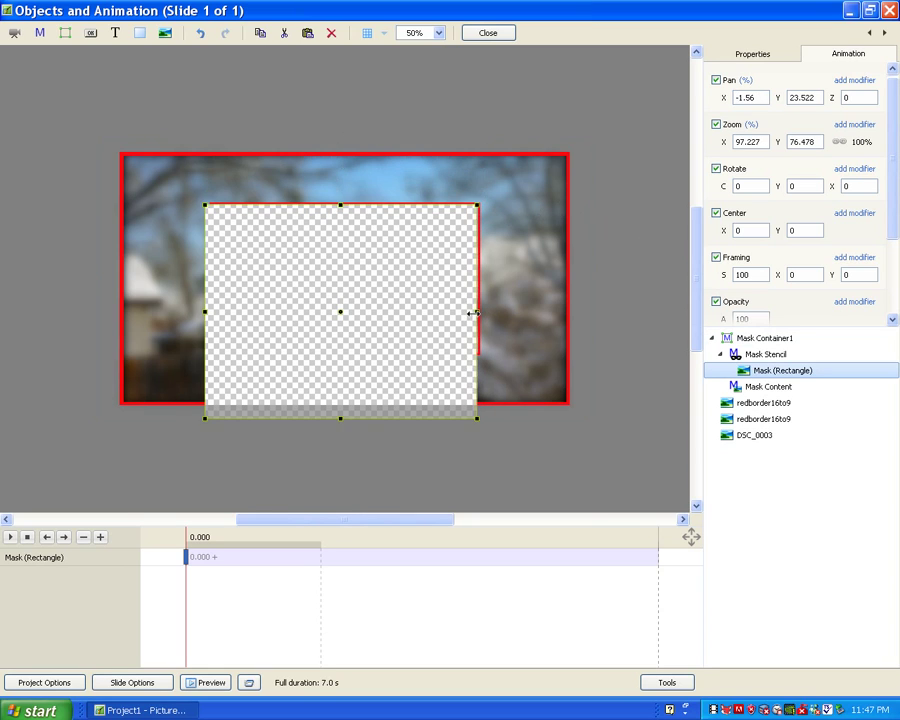
{"action": "left_click_drag", "start_coordinate": [204, 312], "coordinate": [212, 312]}
{"action": "left_click_drag", "start_coordinate": [344, 418], "coordinate": [340, 354]}
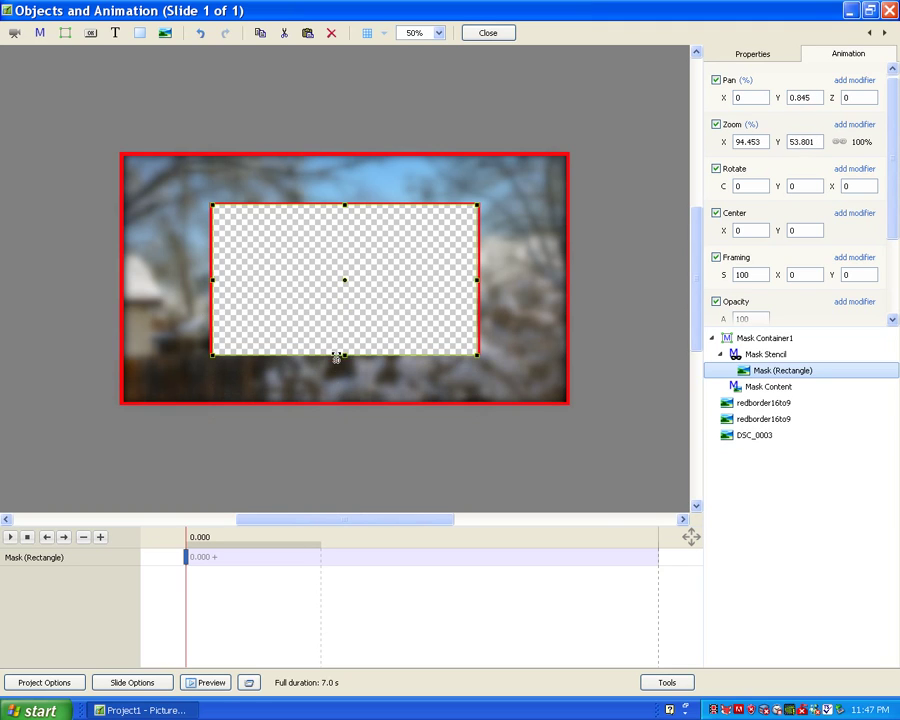
{"action": "left_click", "coordinate": [438, 33]}
Step: At 500% canvas zoom, align the mask's top and left edges with the inner red border
{"action": "left_click", "coordinate": [424, 63]}
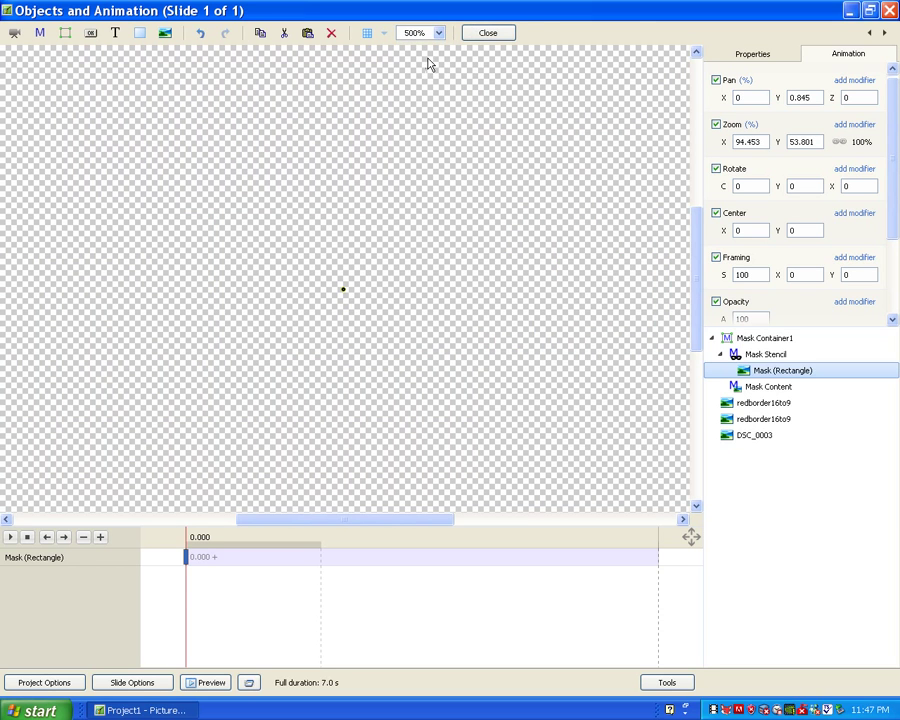
{"action": "left_click_drag", "start_coordinate": [696, 290], "coordinate": [718, 200]}
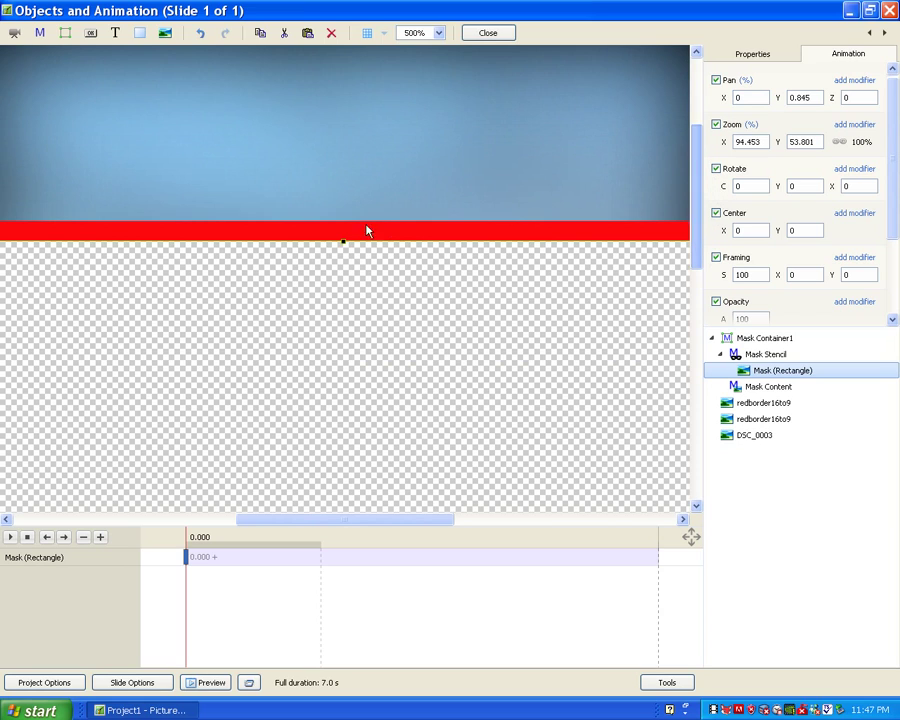
{"action": "left_click_drag", "start_coordinate": [343, 242], "coordinate": [345, 243]}
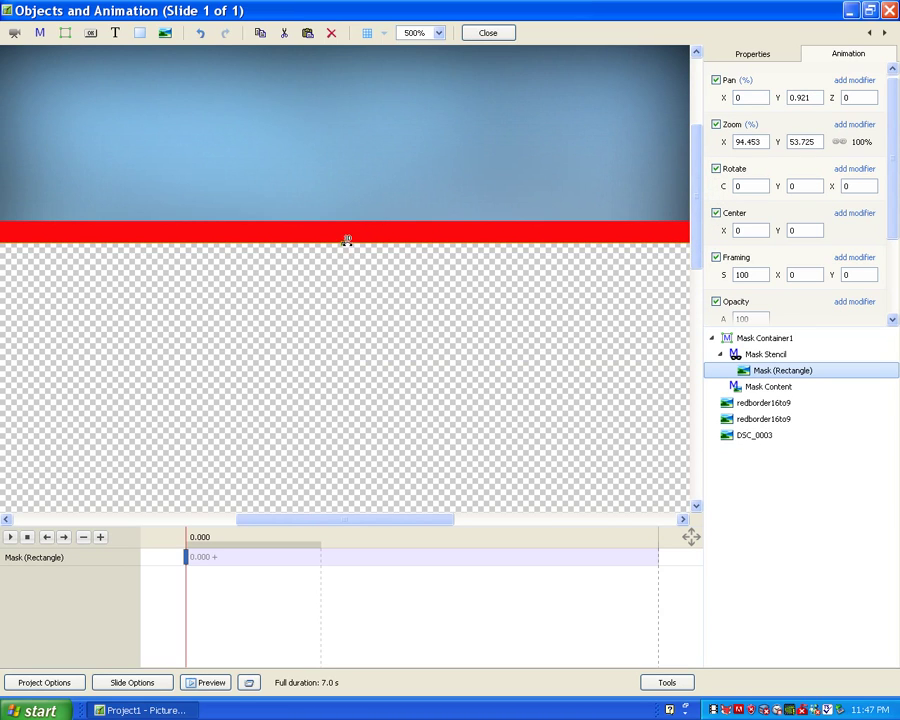
{"action": "left_click_drag", "start_coordinate": [361, 522], "coordinate": [484, 542]}
{"action": "left_click_drag", "start_coordinate": [699, 249], "coordinate": [718, 330]}
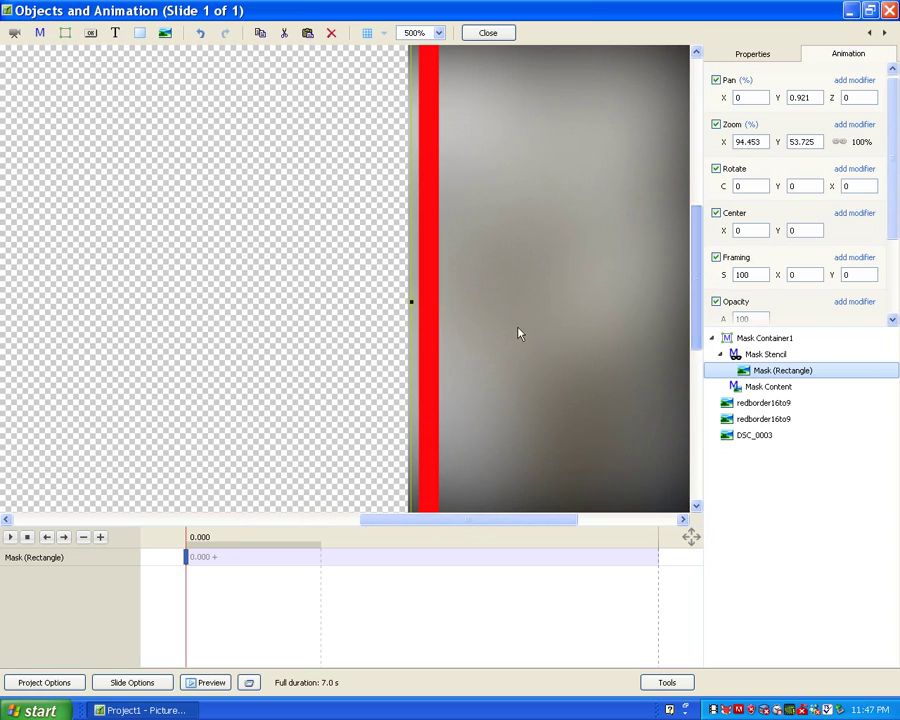
{"action": "left_click_drag", "start_coordinate": [412, 302], "coordinate": [424, 310]}
{"action": "left_click_drag", "start_coordinate": [421, 312], "coordinate": [428, 313]}
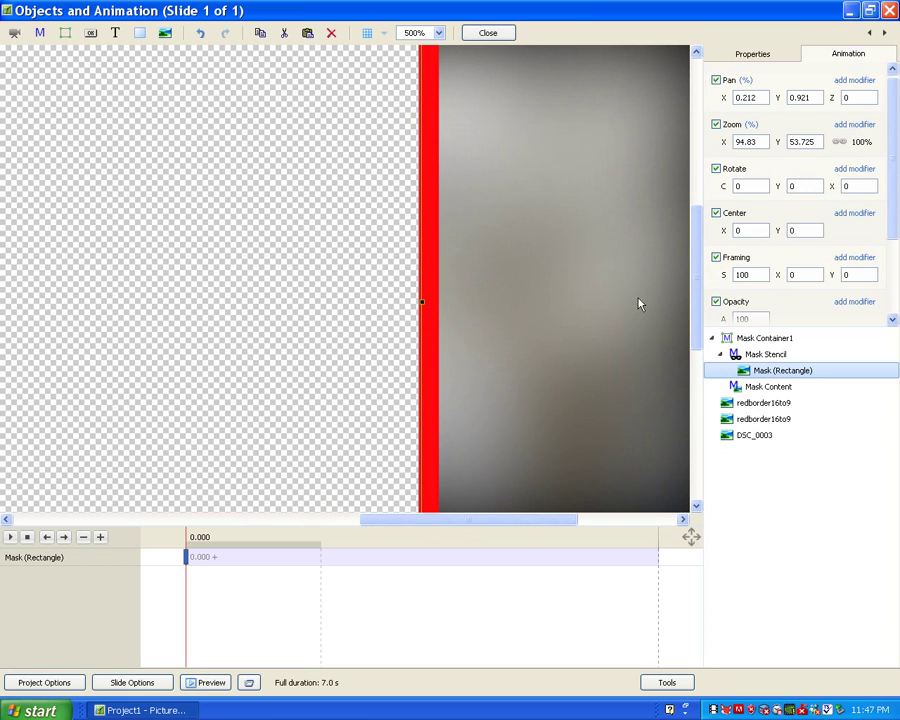
{"action": "mouse_move", "coordinate": [423, 302]}
{"action": "left_mouse_down"}
{"action": "mouse_move", "coordinate": [420, 312]}
{"action": "mouse_move", "coordinate": [424, 304]}
{"action": "left_mouse_up"}
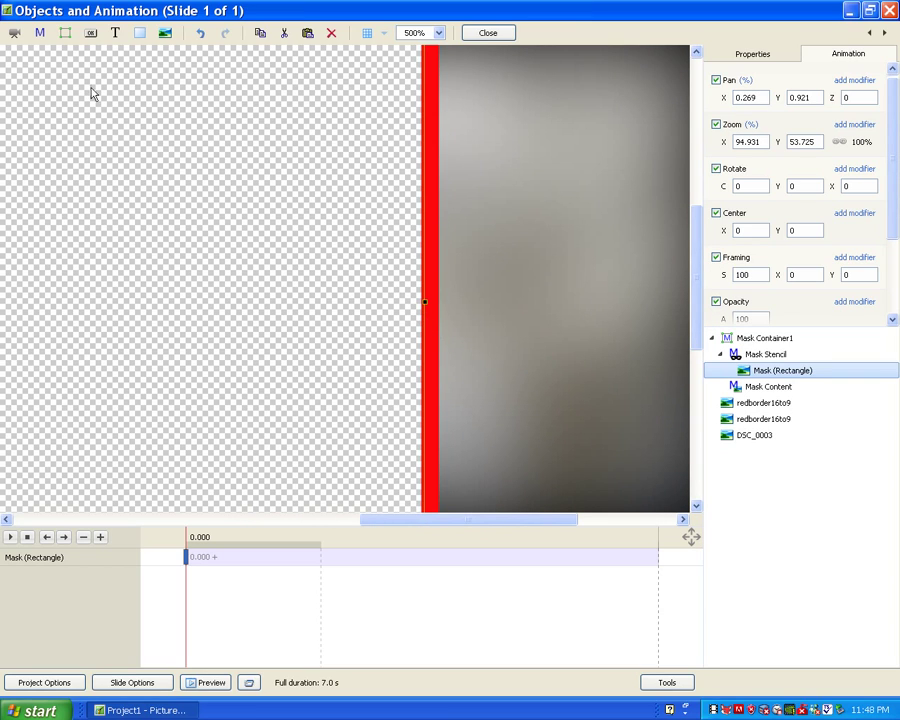
{"action": "left_click_drag", "start_coordinate": [424, 302], "coordinate": [421, 305]}
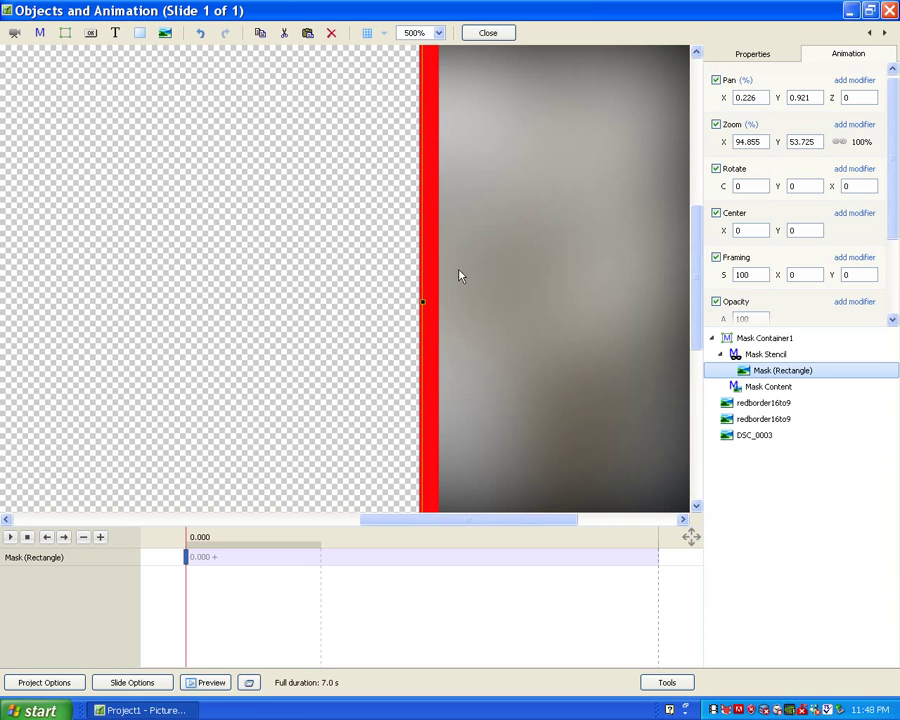
Step: Align the mask's top and right edges with the red border, then return to 75% view
{"action": "left_click_drag", "start_coordinate": [692, 285], "coordinate": [698, 380]}
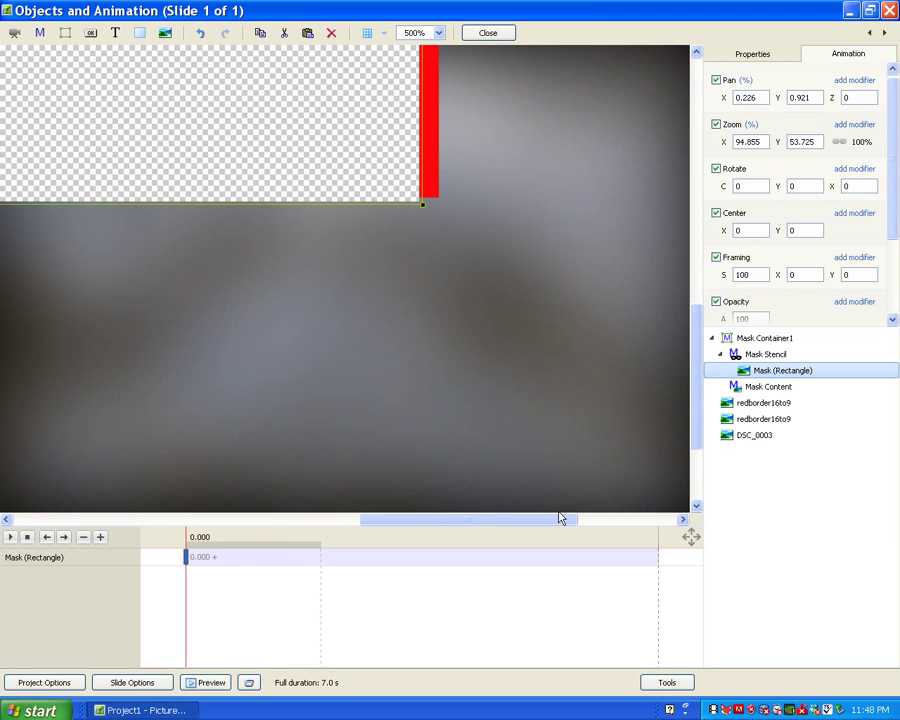
{"action": "left_click_drag", "start_coordinate": [554, 522], "coordinate": [420, 538]}
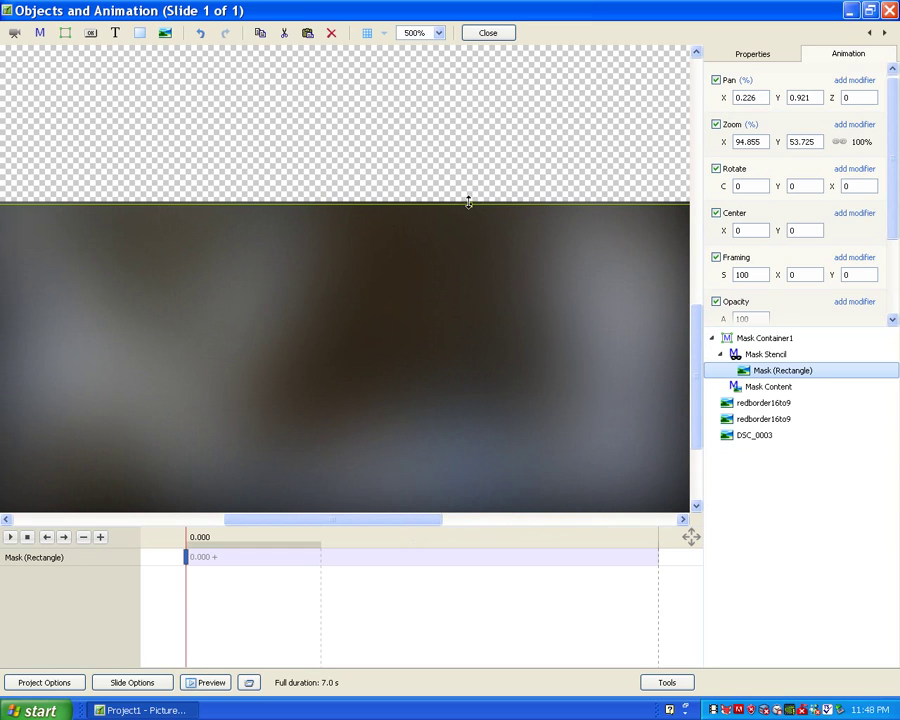
{"action": "left_click_drag", "start_coordinate": [469, 203], "coordinate": [469, 179]}
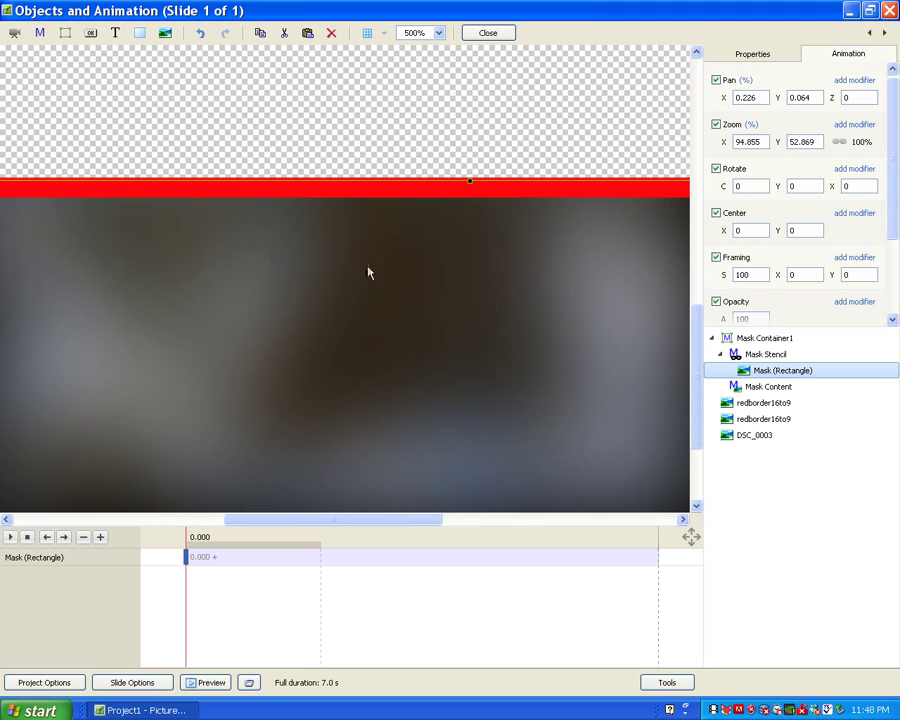
{"action": "left_click_drag", "start_coordinate": [374, 522], "coordinate": [264, 528]}
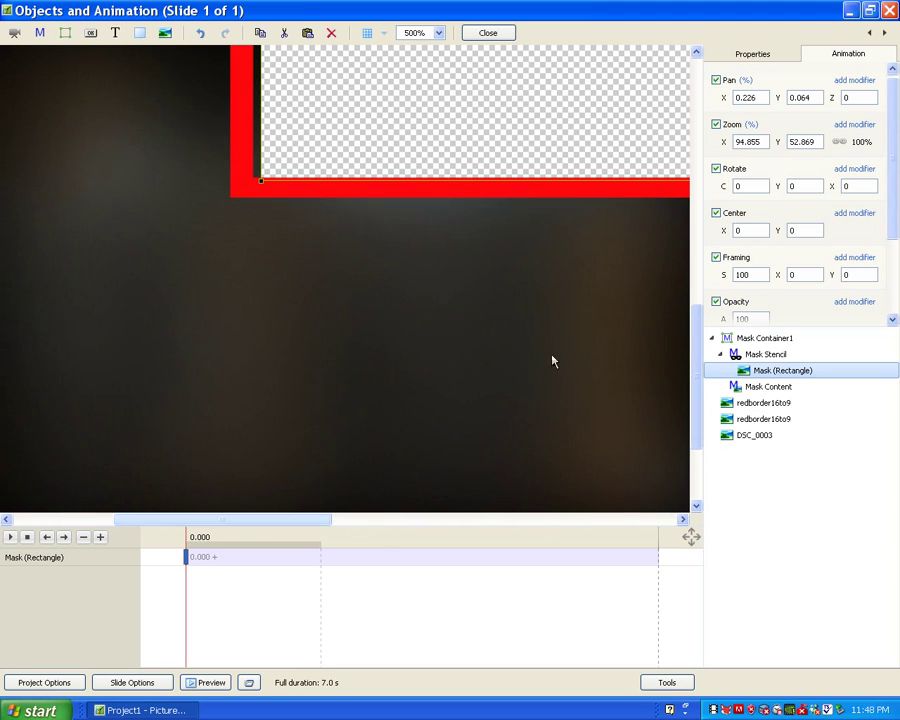
{"action": "left_click_drag", "start_coordinate": [696, 350], "coordinate": [677, 271]}
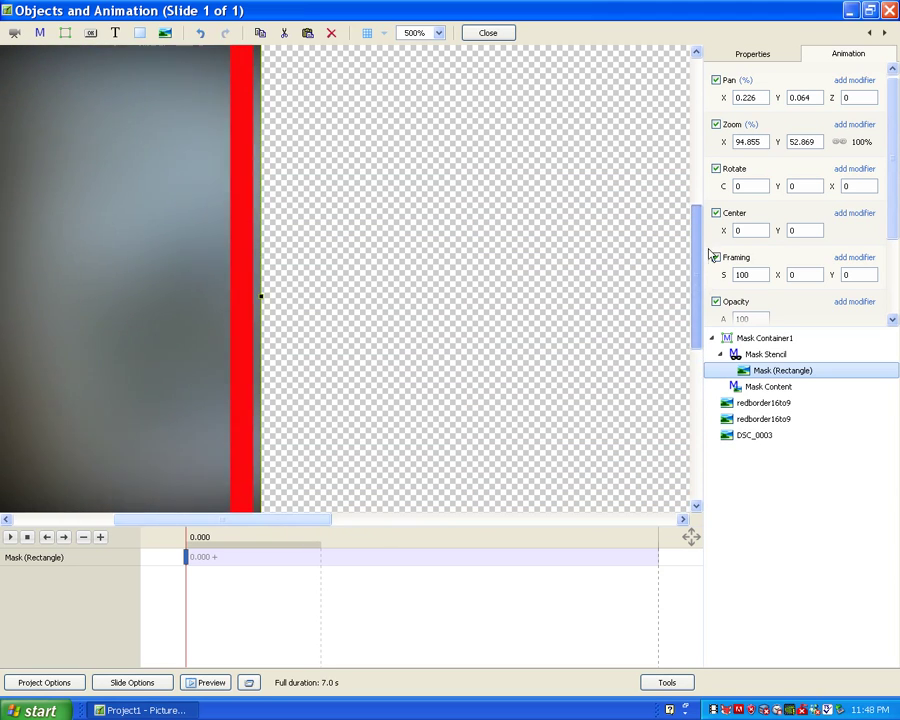
{"action": "mouse_move", "coordinate": [258, 234]}
{"action": "left_mouse_down"}
{"action": "mouse_move", "coordinate": [248, 233]}
{"action": "mouse_move", "coordinate": [253, 239]}
{"action": "left_mouse_up"}
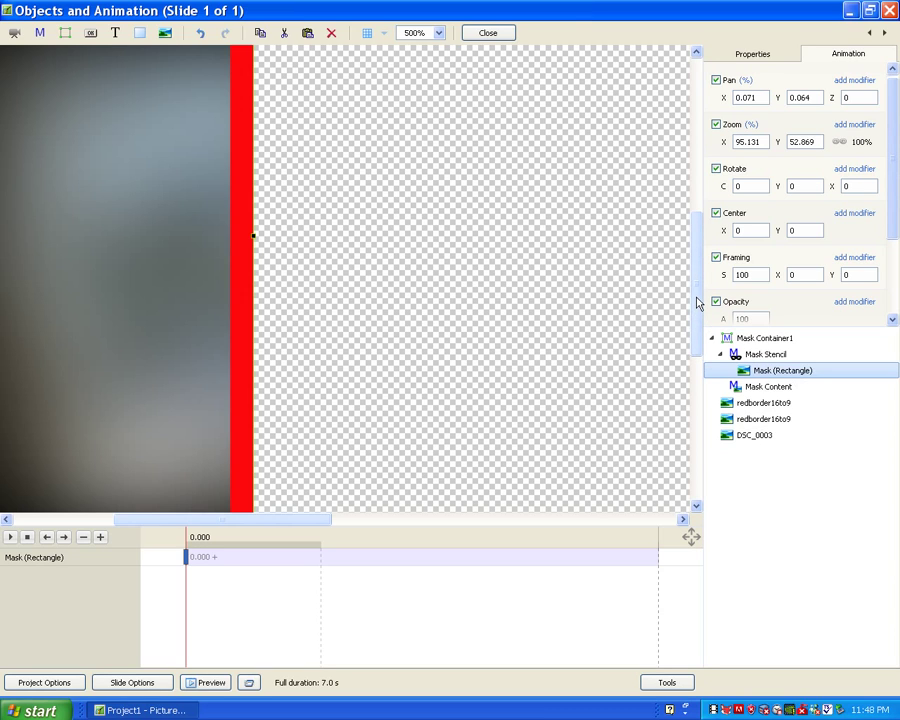
{"action": "left_click", "coordinate": [437, 33]}
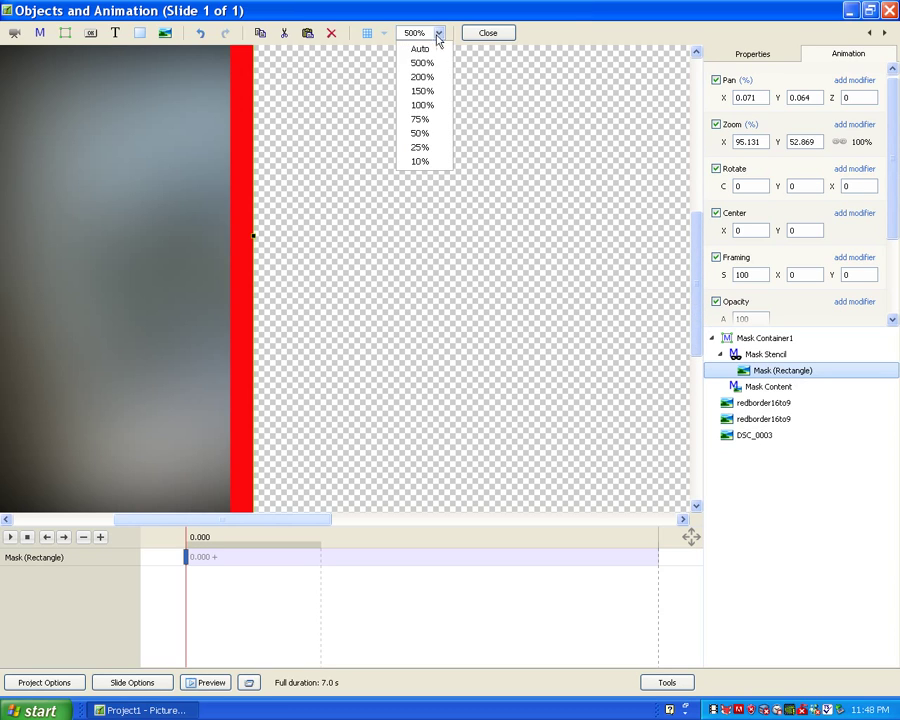
{"action": "left_click", "coordinate": [419, 120]}
{"action": "left_click_drag", "start_coordinate": [300, 524], "coordinate": [442, 542]}
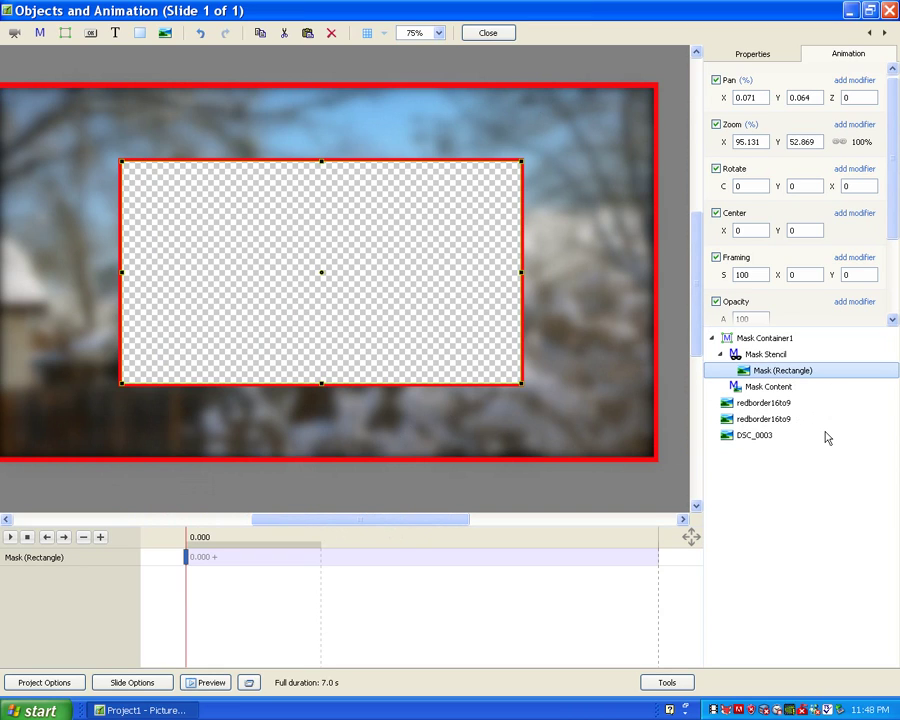
Step: Add DSC_0003.jpg as an image inside the Mask Content group
{"action": "left_click", "coordinate": [758, 390]}
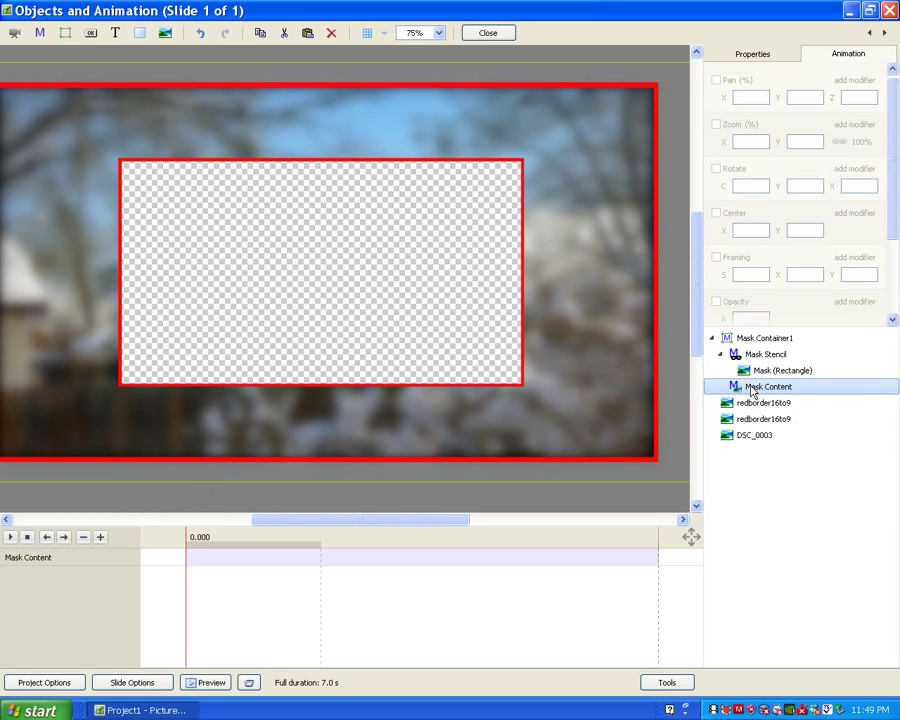
{"action": "right_click", "coordinate": [752, 392]}
{"action": "mouse_move", "coordinate": [860, 394]}
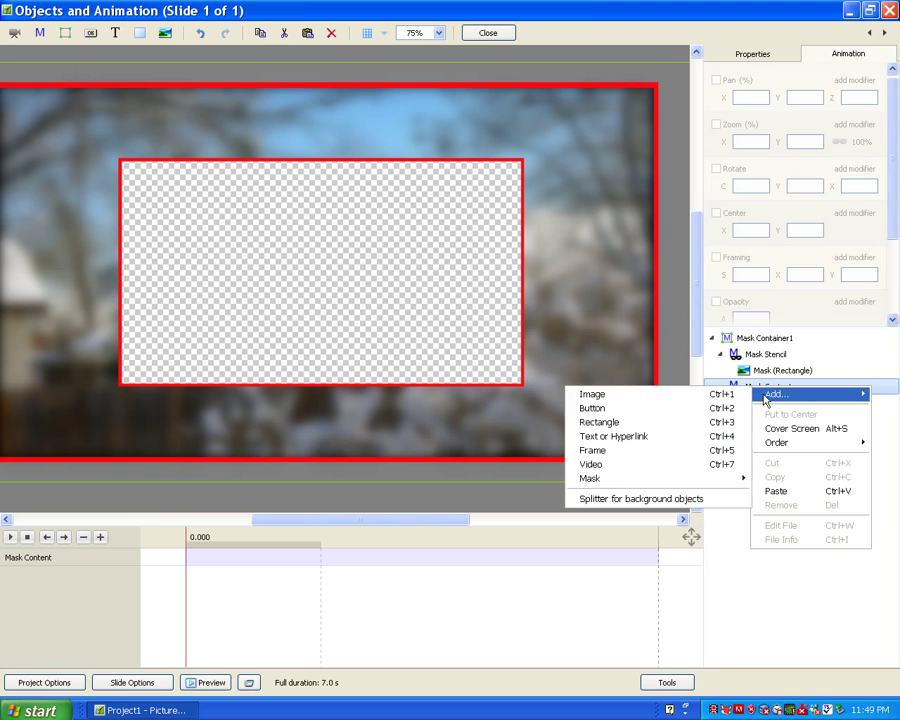
{"action": "left_click", "coordinate": [608, 398]}
{"action": "double_click", "coordinate": [100, 79]}
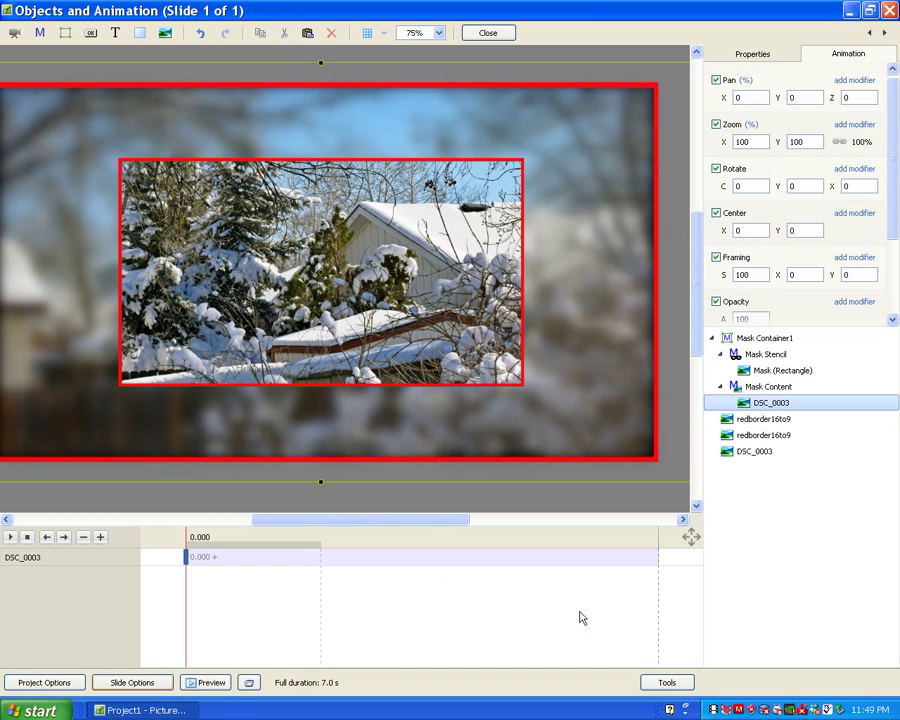
{"action": "left_click", "coordinate": [506, 572]}
Step: Add a 4.730 s keyframe to the inner DSC_0003 photo and resize it at 50% canvas zoom
{"action": "right_click", "coordinate": [506, 568]}
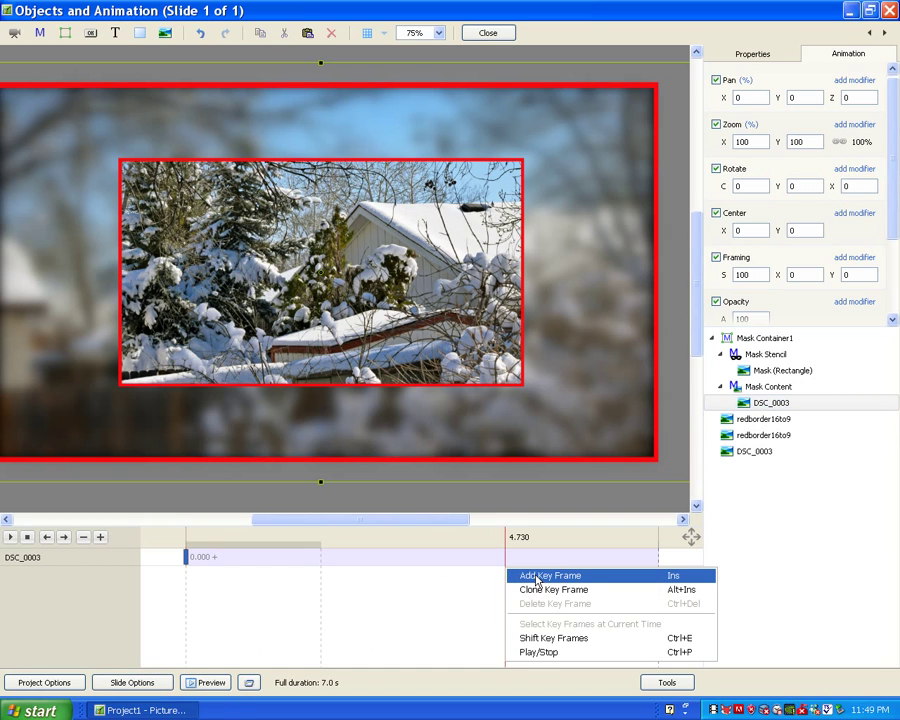
{"action": "left_click", "coordinate": [537, 577]}
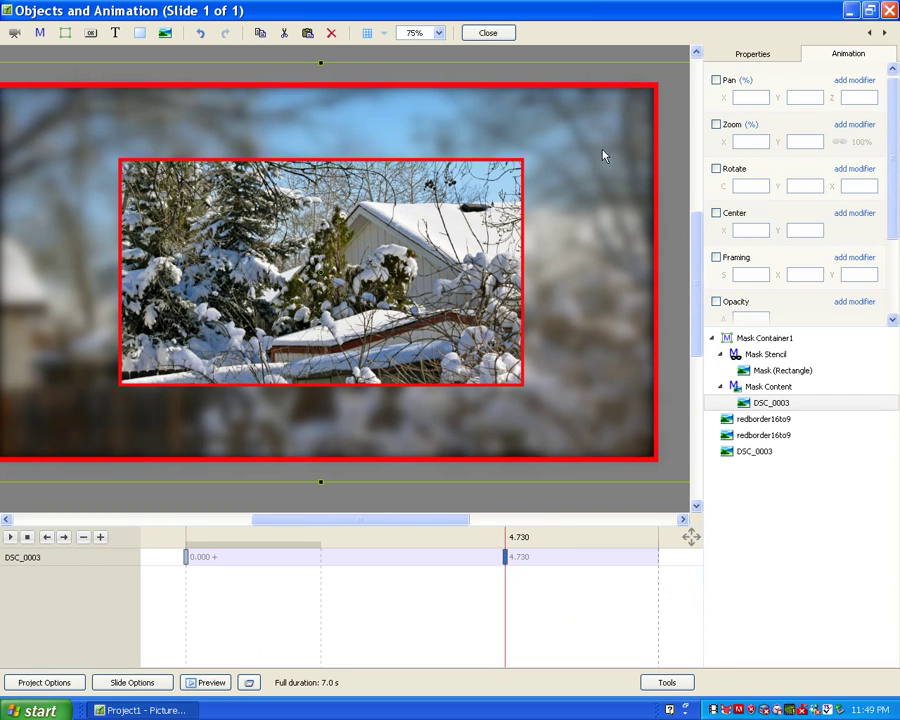
{"action": "left_click", "coordinate": [738, 398]}
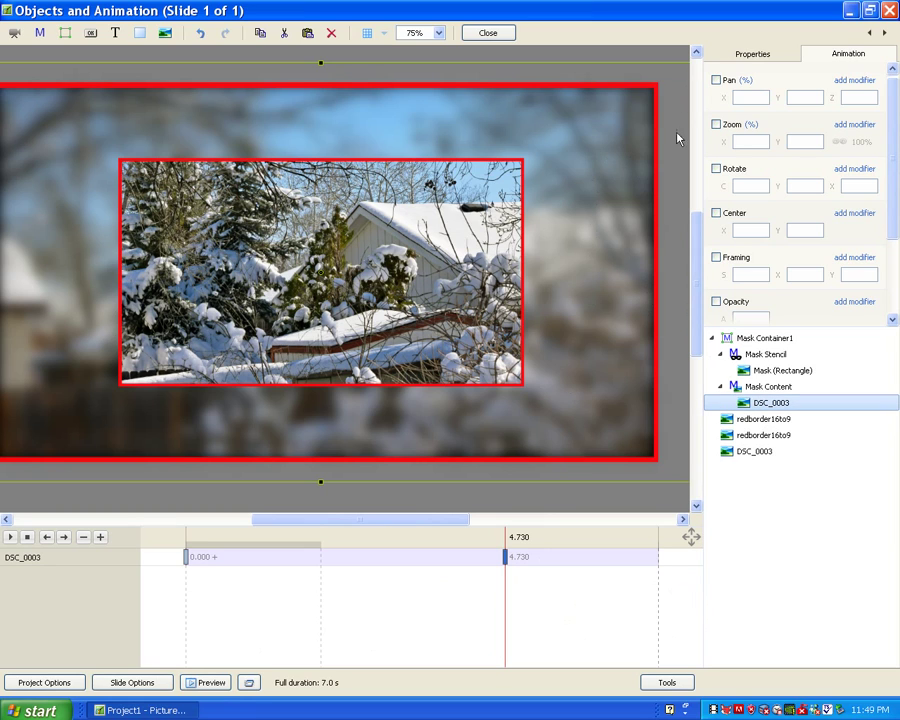
{"action": "left_click", "coordinate": [438, 33]}
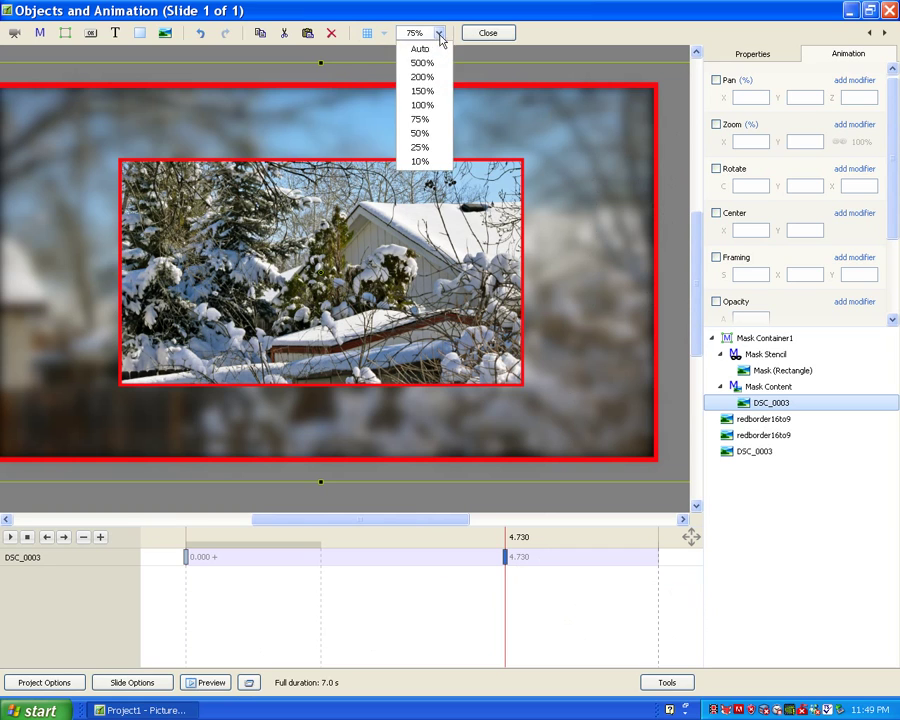
{"action": "left_click", "coordinate": [420, 134]}
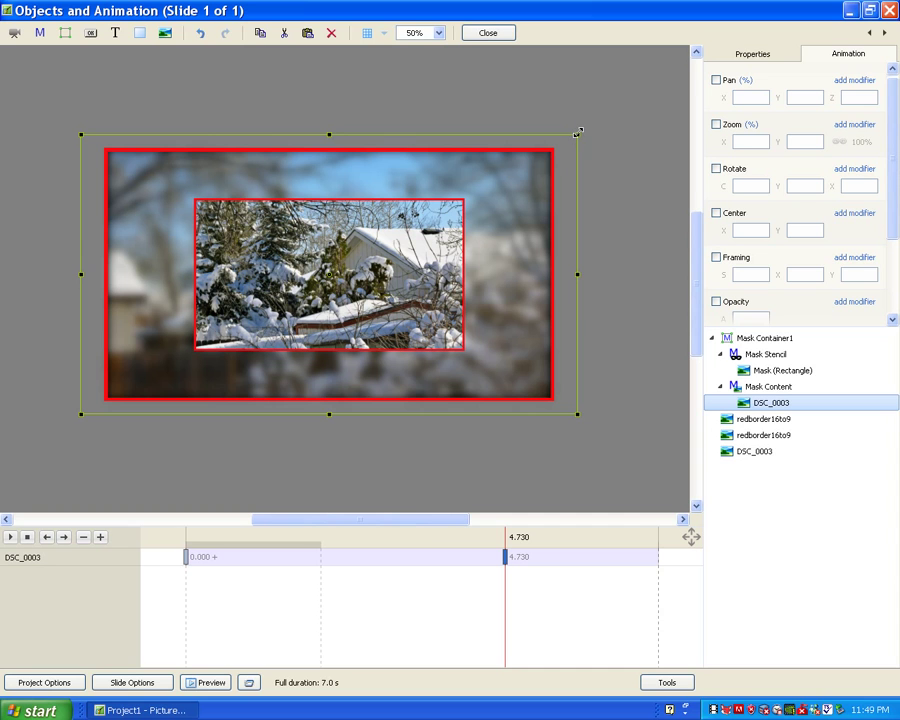
{"action": "left_click_drag", "start_coordinate": [577, 132], "coordinate": [448, 198]}
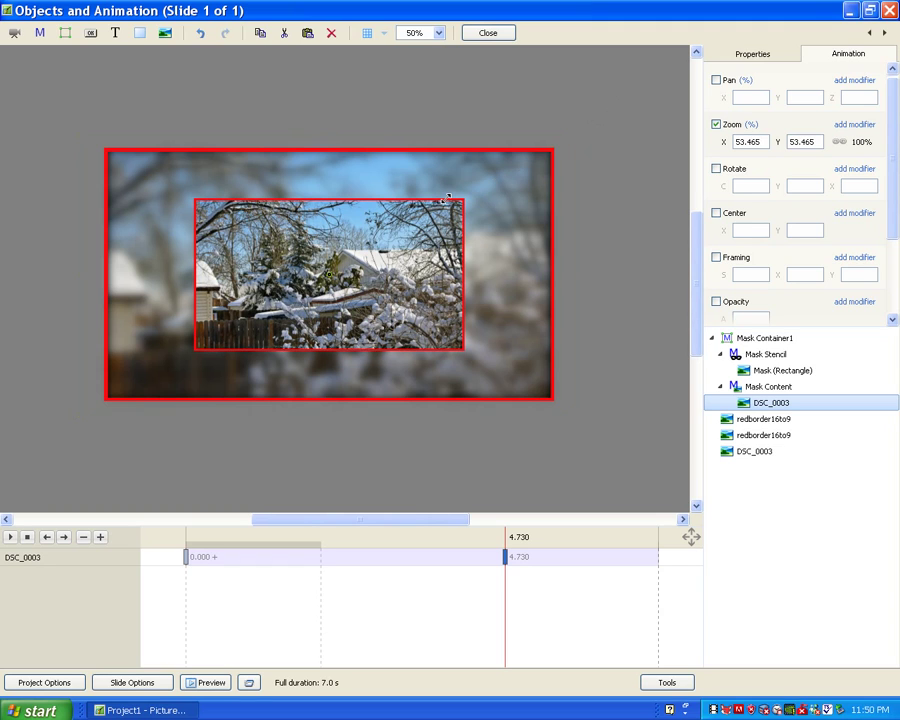
{"action": "left_click_drag", "start_coordinate": [448, 198], "coordinate": [448, 198]}
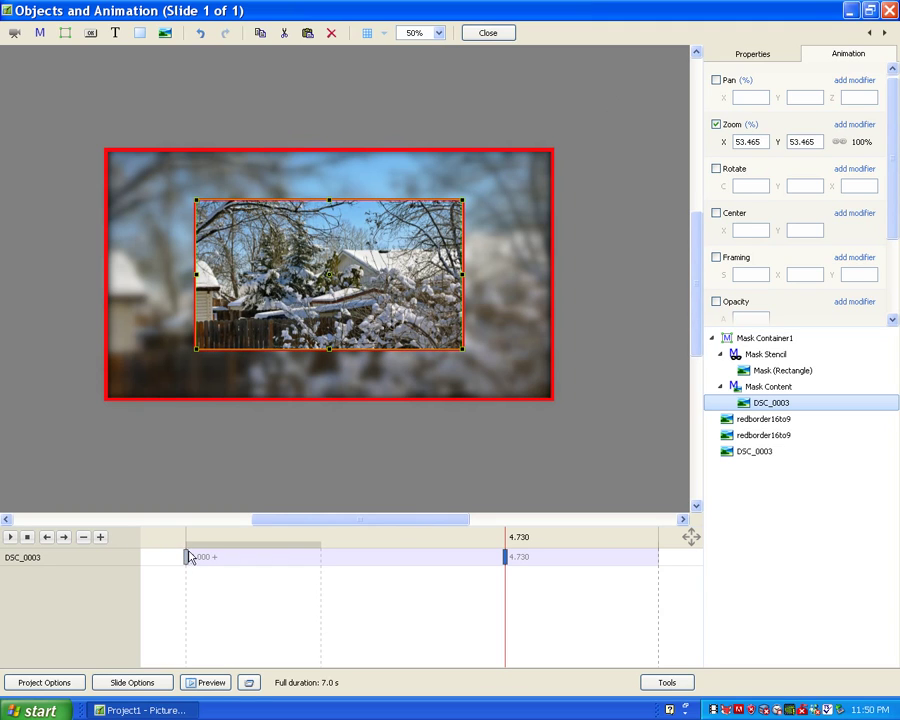
Step: Move the photo's keyframes to 0.126 s and 4.688 s, shrinking it to 53.693% zoom
{"action": "left_click_drag", "start_coordinate": [184, 560], "coordinate": [182, 561]}
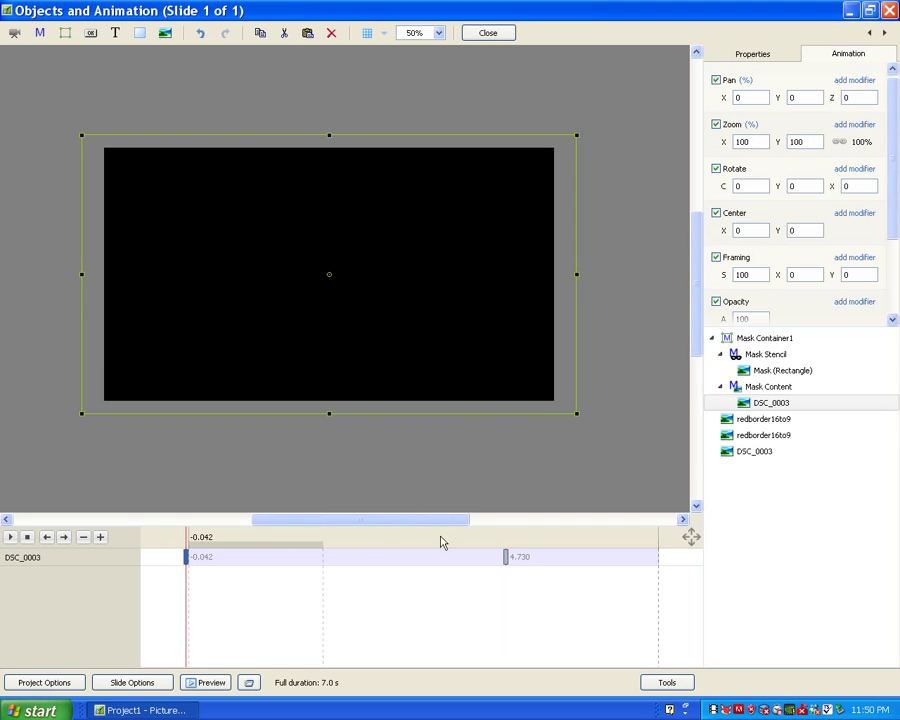
{"action": "left_click", "coordinate": [506, 559]}
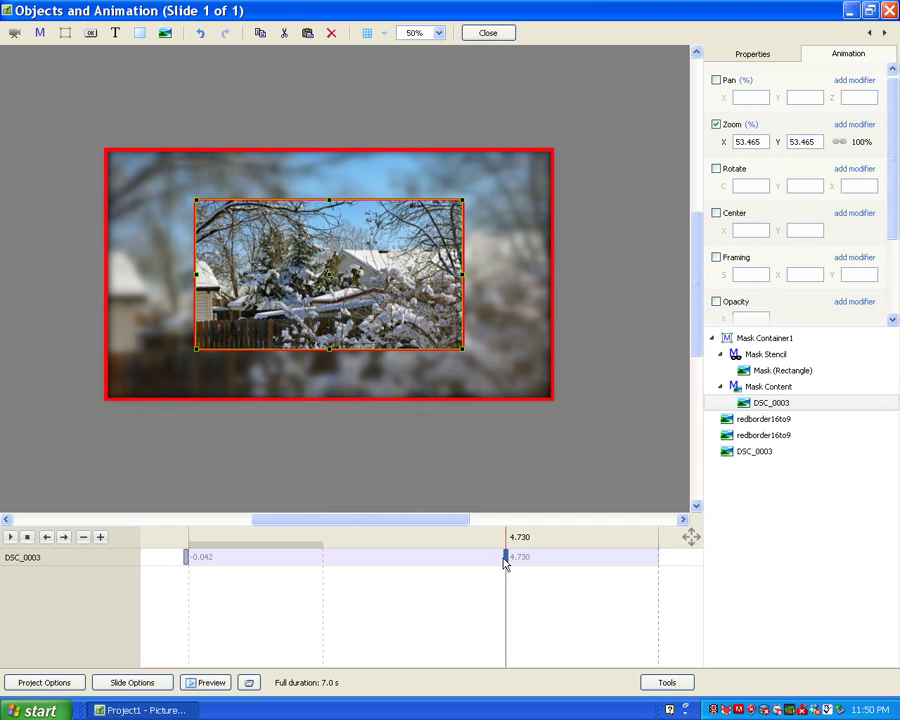
{"action": "left_click", "coordinate": [186, 561]}
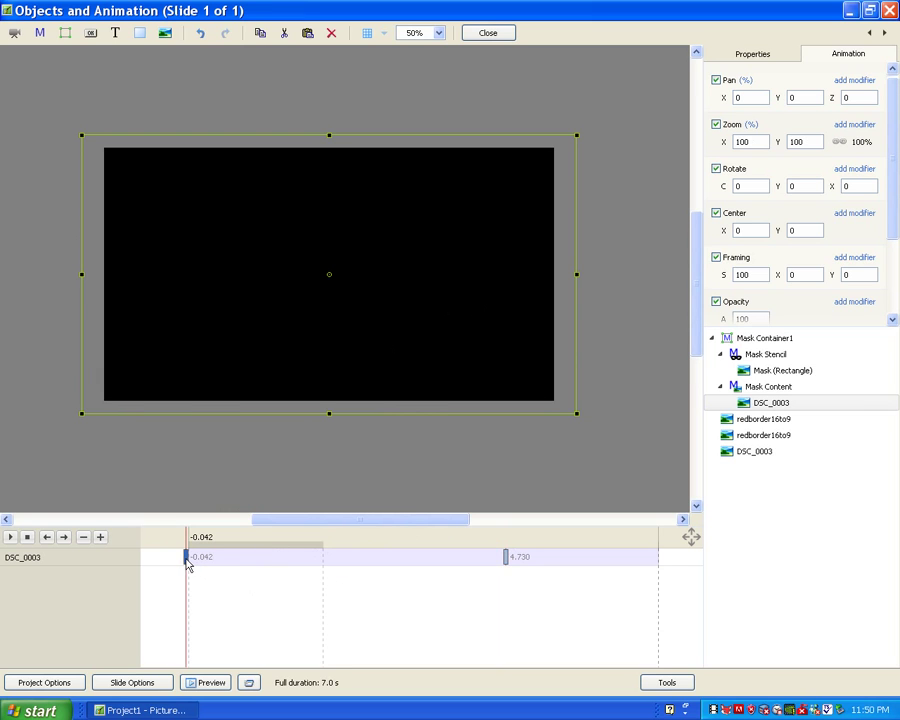
{"action": "mouse_move", "coordinate": [185, 563]}
{"action": "left_mouse_down"}
{"action": "mouse_move", "coordinate": [215, 572]}
{"action": "mouse_move", "coordinate": [181, 570]}
{"action": "mouse_move", "coordinate": [197, 573]}
{"action": "left_mouse_up"}
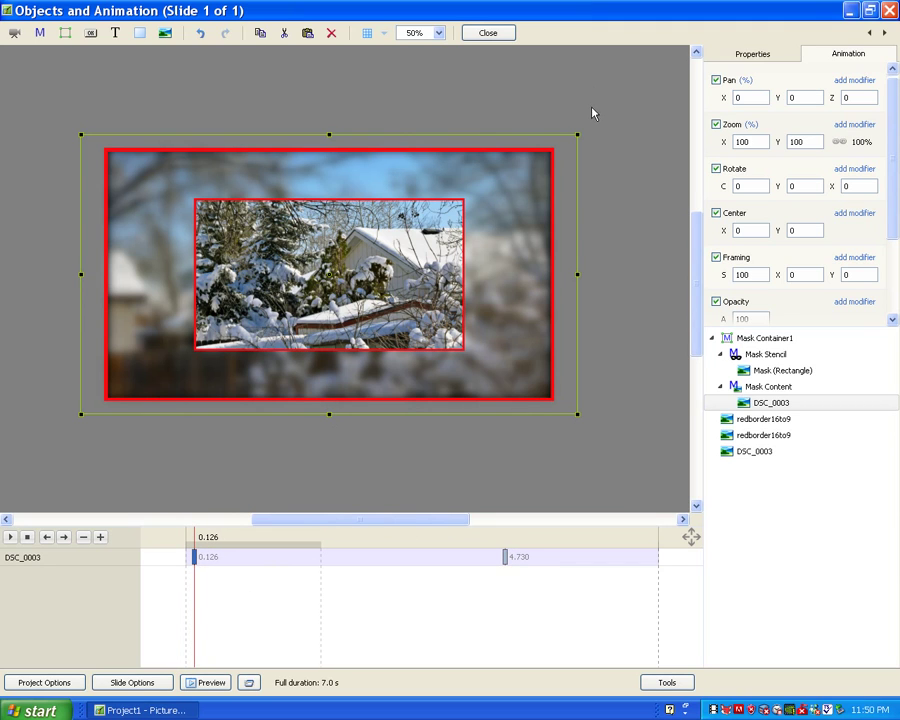
{"action": "left_click_drag", "start_coordinate": [576, 134], "coordinate": [463, 206]}
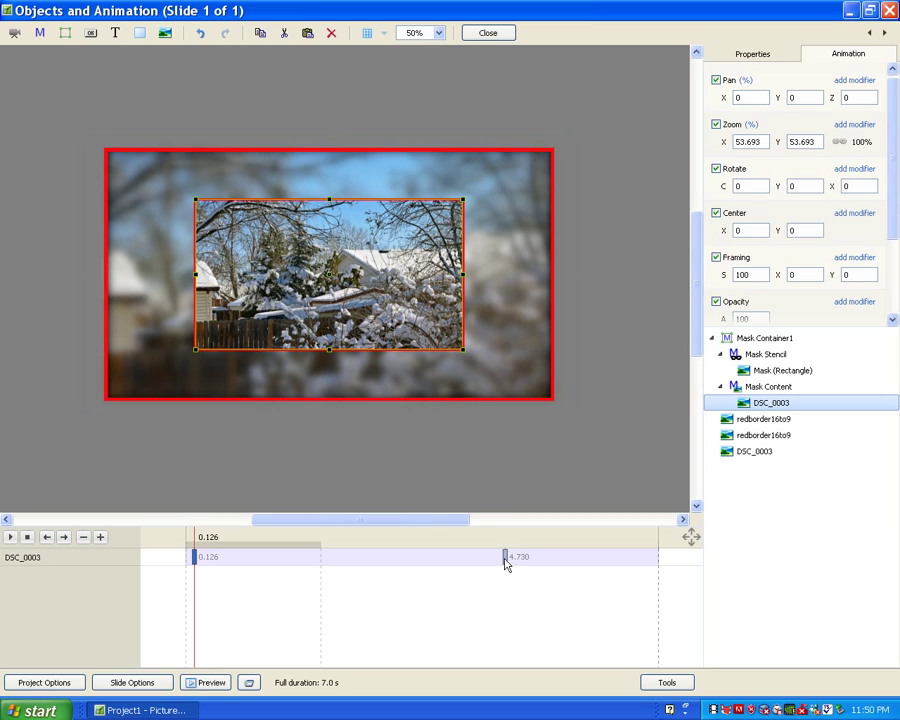
{"action": "left_click_drag", "start_coordinate": [506, 558], "coordinate": [502, 557]}
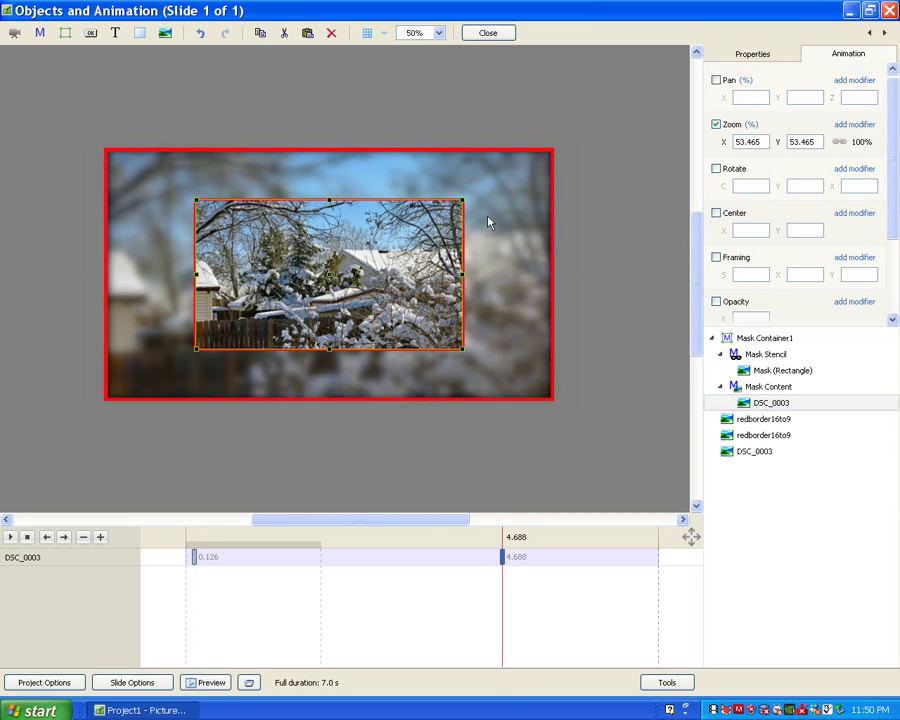
Step: Enlarge the masked DSC_0003 photo to 77.639% zoom and enable a slight rotation tilt
{"action": "left_click", "coordinate": [778, 403]}
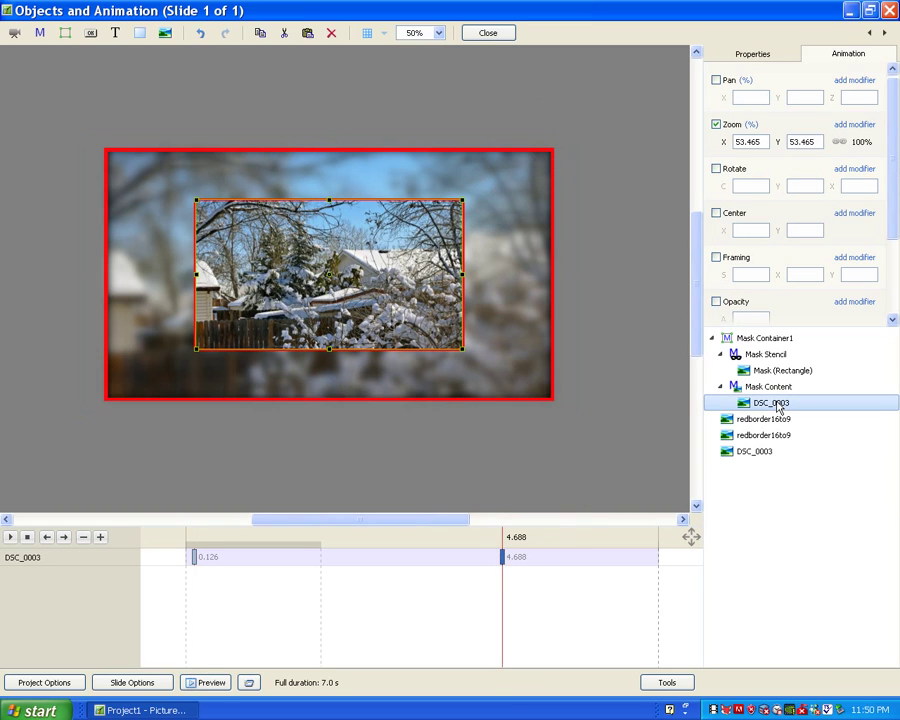
{"action": "left_click_drag", "start_coordinate": [461, 202], "coordinate": [521, 185]}
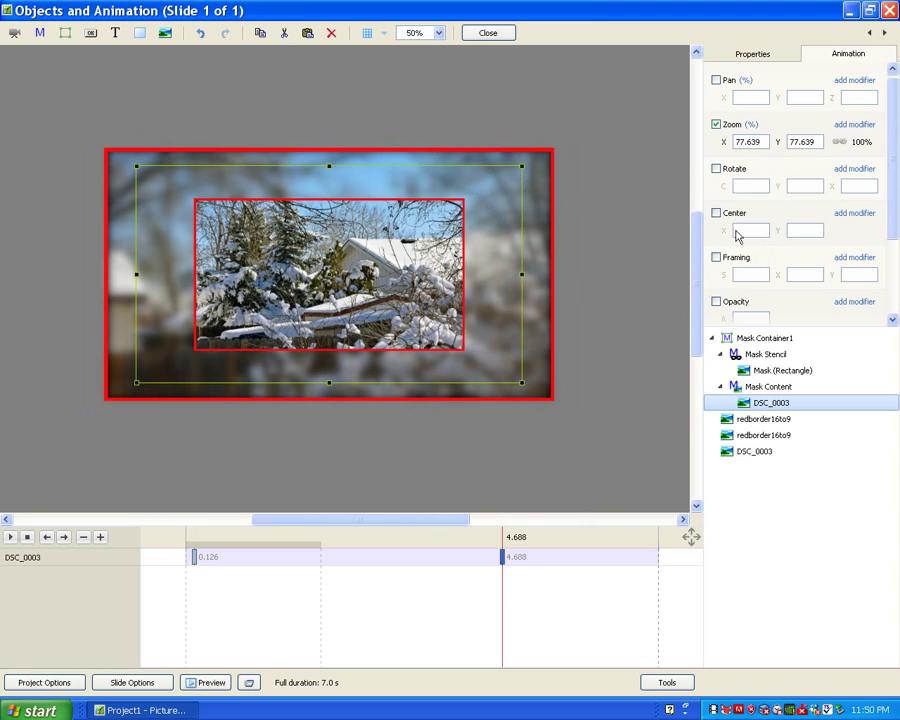
{"action": "mouse_move", "coordinate": [896, 169]}
{"action": "left_mouse_down"}
{"action": "mouse_move", "coordinate": [897, 244]}
{"action": "mouse_move", "coordinate": [898, 172]}
{"action": "left_mouse_up"}
{"action": "left_click", "coordinate": [716, 166]}
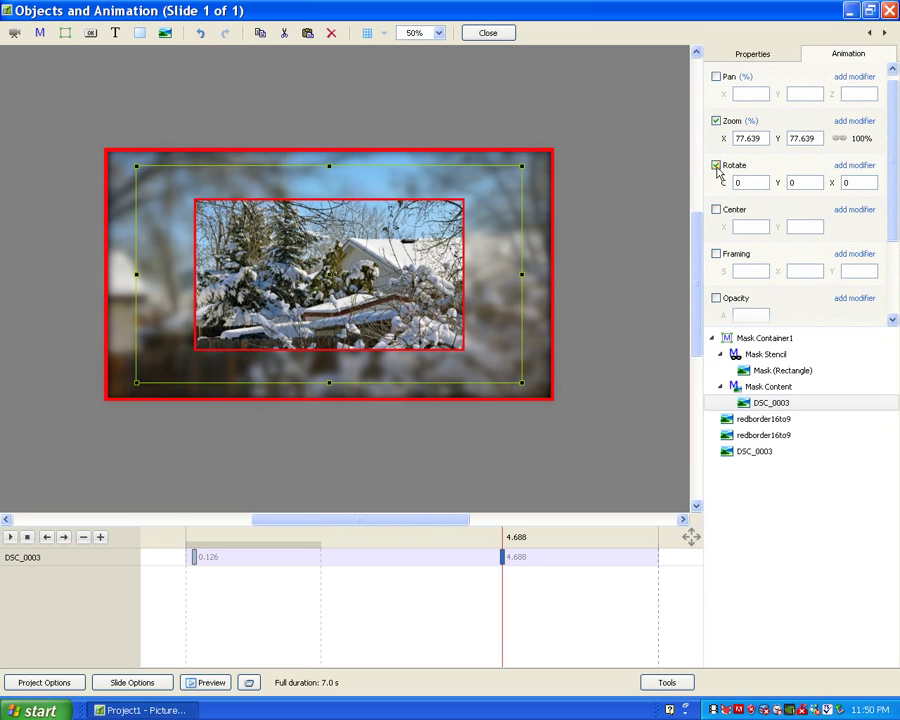
{"action": "mouse_move", "coordinate": [728, 182]}
{"action": "left_mouse_down"}
{"action": "mouse_move", "coordinate": [736, 182]}
{"action": "mouse_move", "coordinate": [713, 183]}
{"action": "left_mouse_up"}
Step: Add a keyframe at 5.772 s with the rotation angle reset to 0
{"action": "left_click", "coordinate": [576, 576]}
{"action": "right_click", "coordinate": [576, 576]}
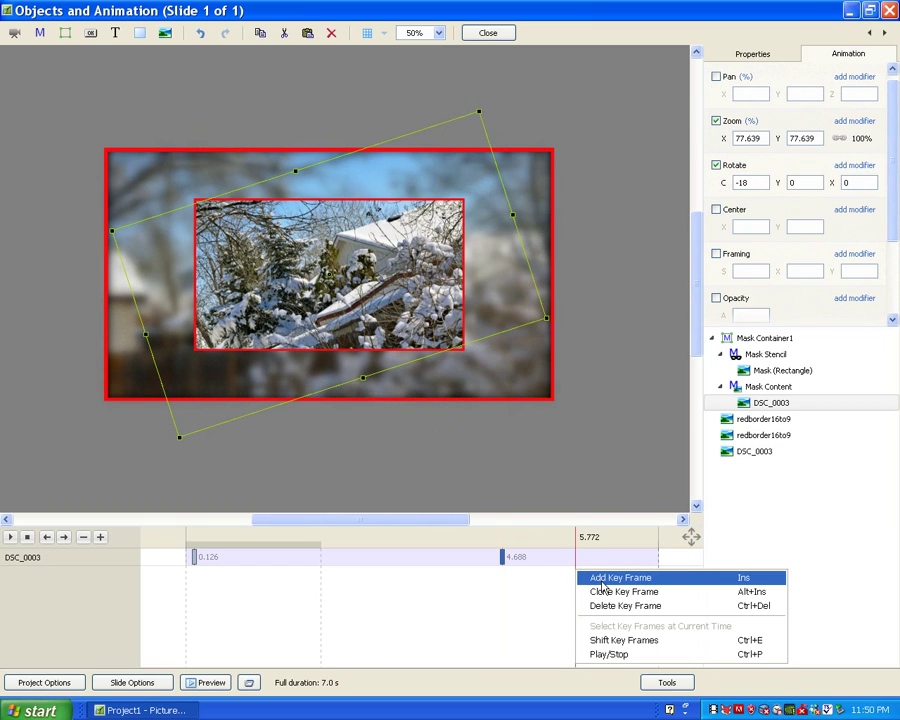
{"action": "left_click", "coordinate": [601, 572]}
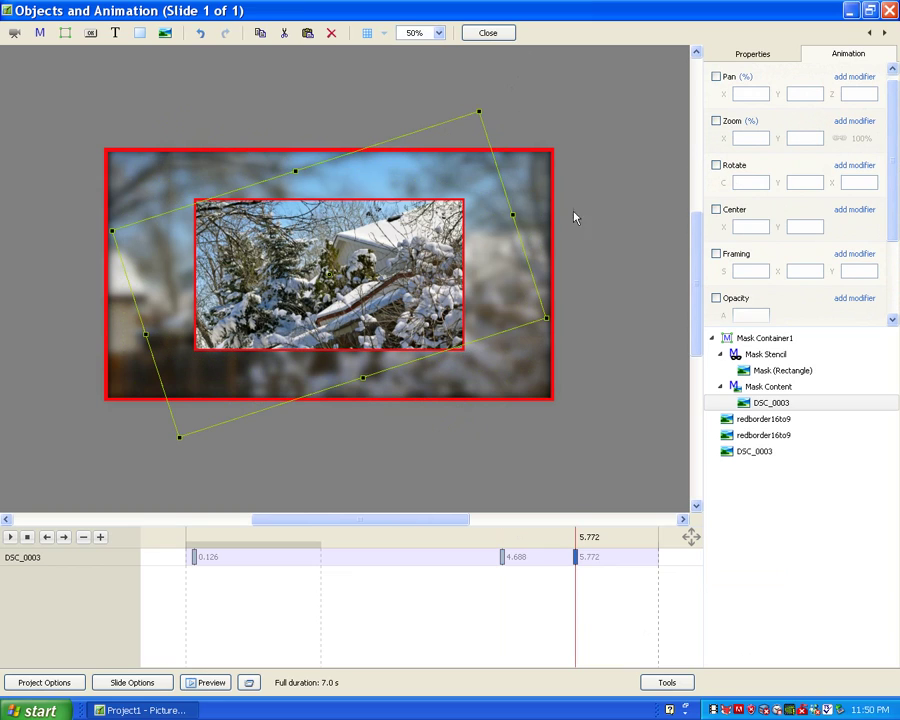
{"action": "left_click", "coordinate": [716, 165]}
{"action": "left_click", "coordinate": [752, 184]}
{"action": "type", "text": "0"}
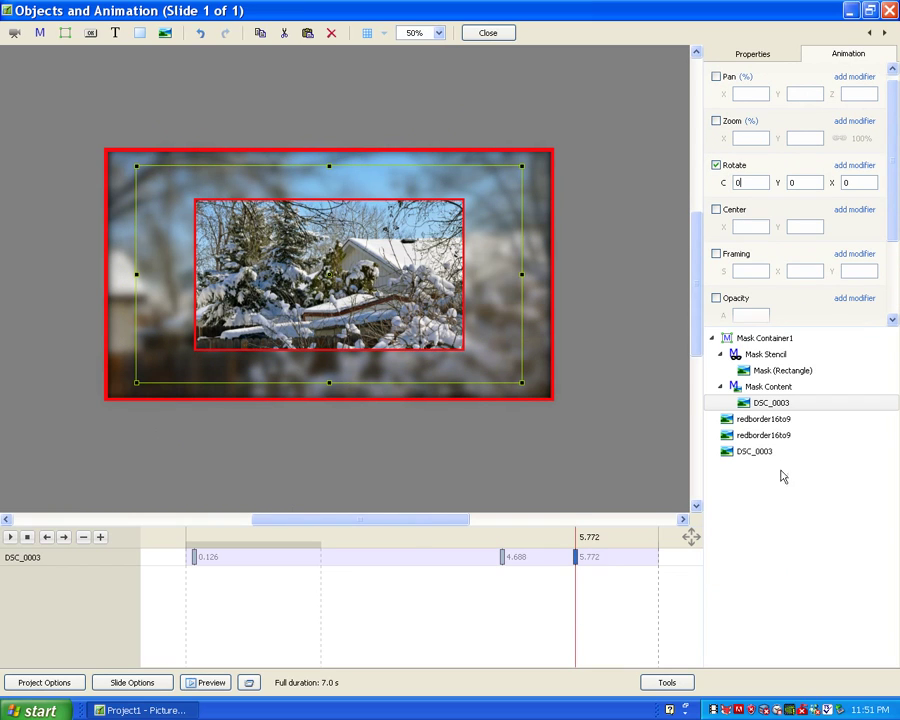
Step: Preview the animation, set the 5.772 s Y rotation to 0, then select Mask Container1
{"action": "left_click_drag", "start_coordinate": [568, 626], "coordinate": [506, 700]}
{"action": "left_click_drag", "start_coordinate": [517, 703], "coordinate": [581, 693]}
{"action": "left_click", "coordinate": [577, 558]}
{"action": "mouse_move", "coordinate": [896, 197]}
{"action": "left_mouse_down"}
{"action": "mouse_move", "coordinate": [896, 258]}
{"action": "mouse_move", "coordinate": [898, 189]}
{"action": "left_mouse_up"}
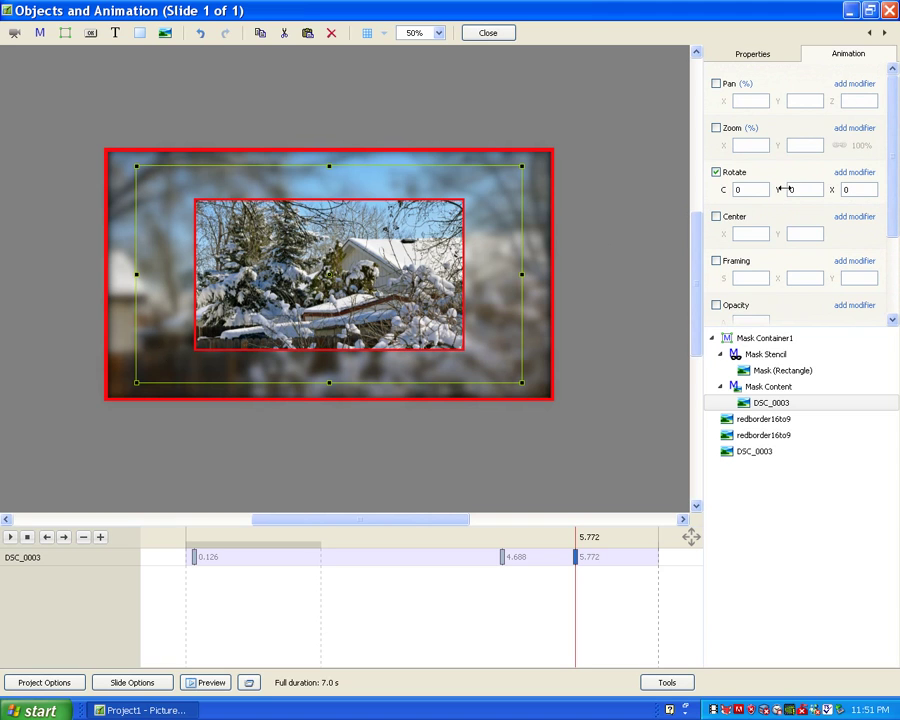
{"action": "left_click_drag", "start_coordinate": [785, 189], "coordinate": [800, 215]}
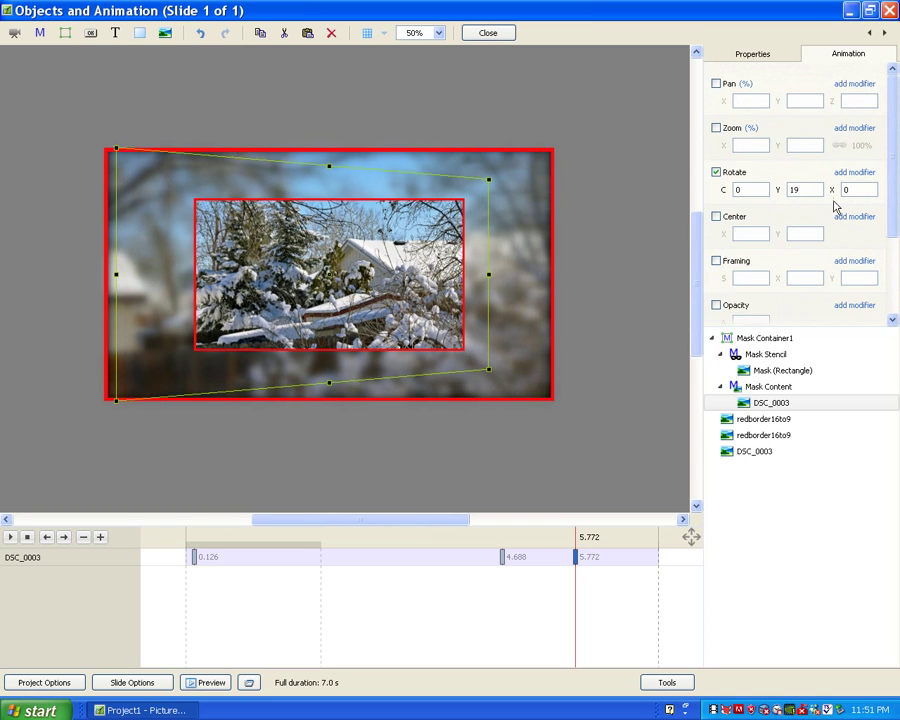
{"action": "double_click", "coordinate": [800, 189]}
{"action": "type", "text": "0"}
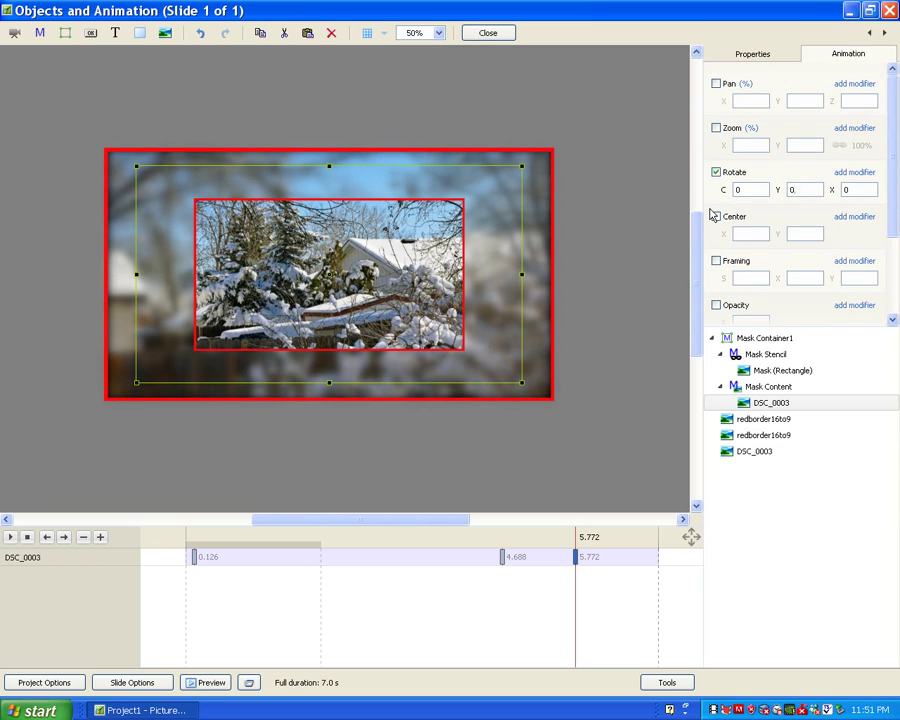
{"action": "left_click", "coordinate": [752, 340]}
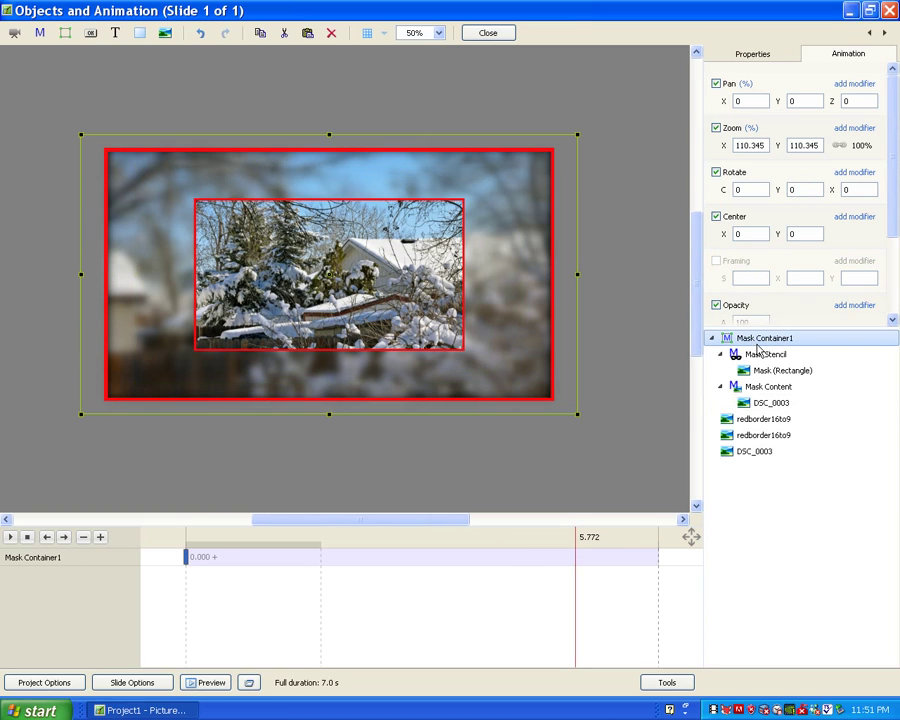
Step: Select every object on the slide and cut them
{"action": "left_click", "coordinate": [759, 459], "text": "shift"}
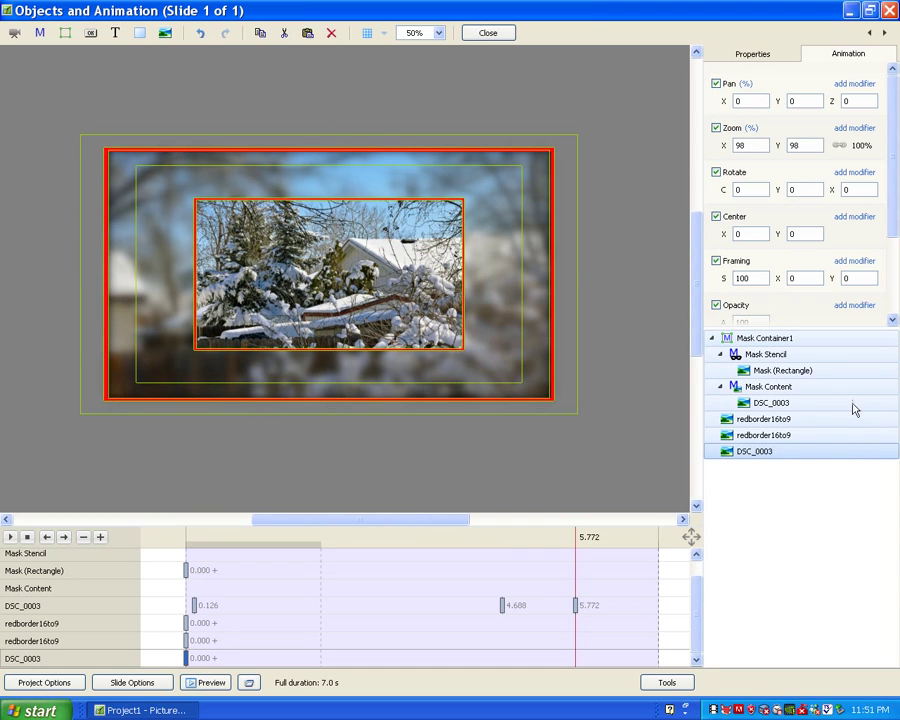
{"action": "right_click", "coordinate": [780, 396]}
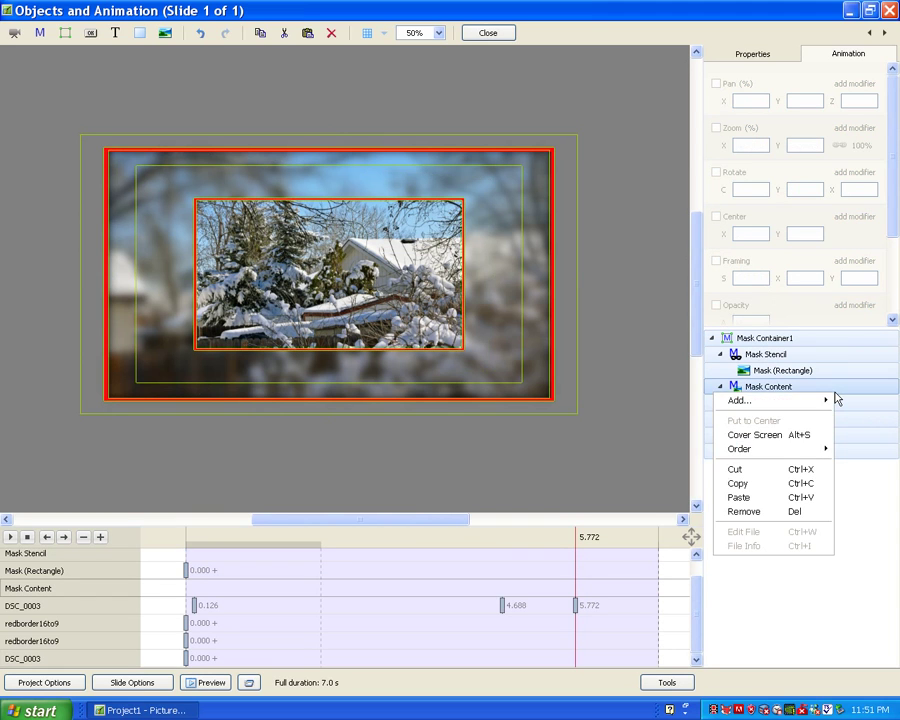
{"action": "left_click", "coordinate": [738, 470]}
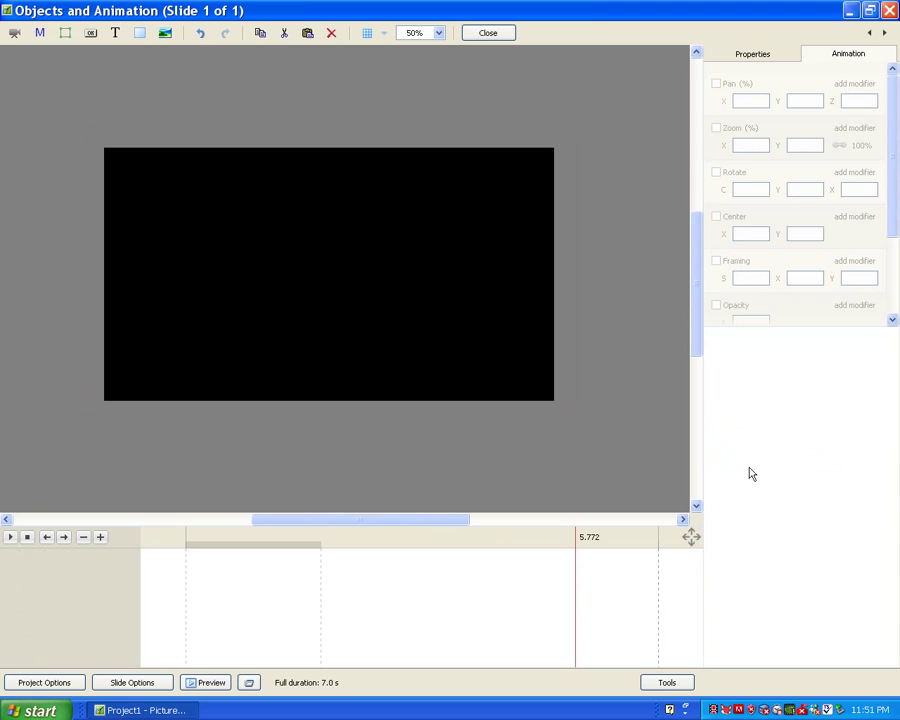
Step: Add a new Frame object and paste the cut objects inside Frame1
{"action": "right_click", "coordinate": [732, 341]}
{"action": "mouse_move", "coordinate": [752, 342]}
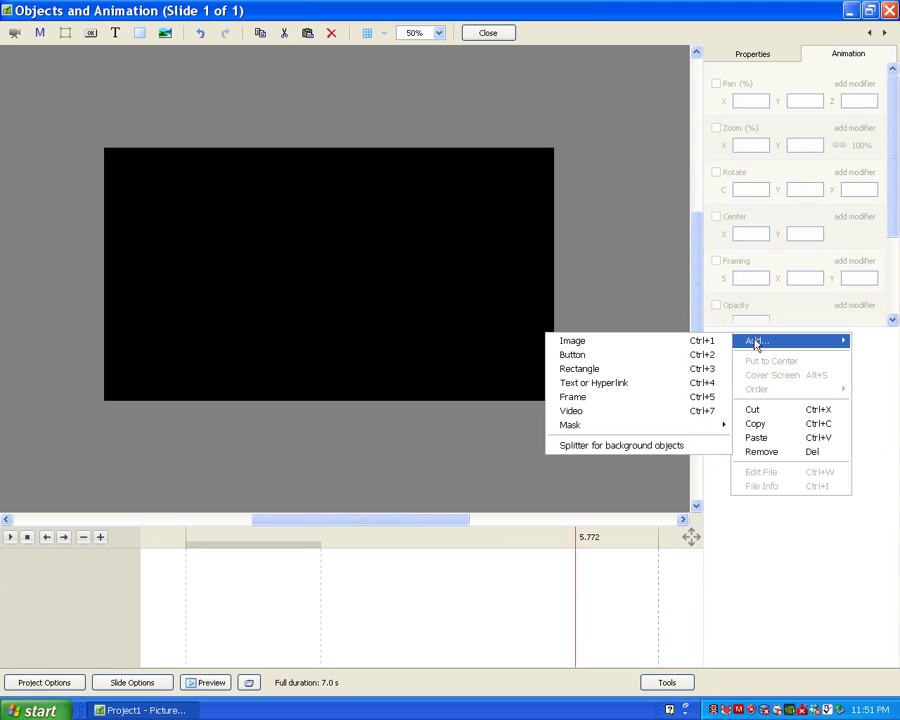
{"action": "left_click", "coordinate": [614, 399]}
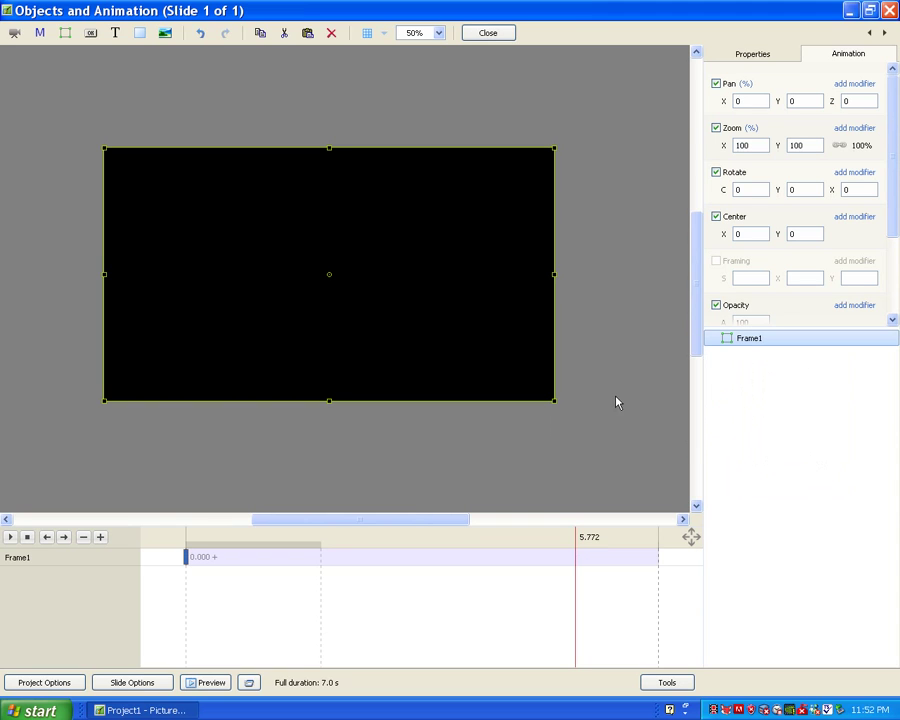
{"action": "right_click", "coordinate": [770, 341]}
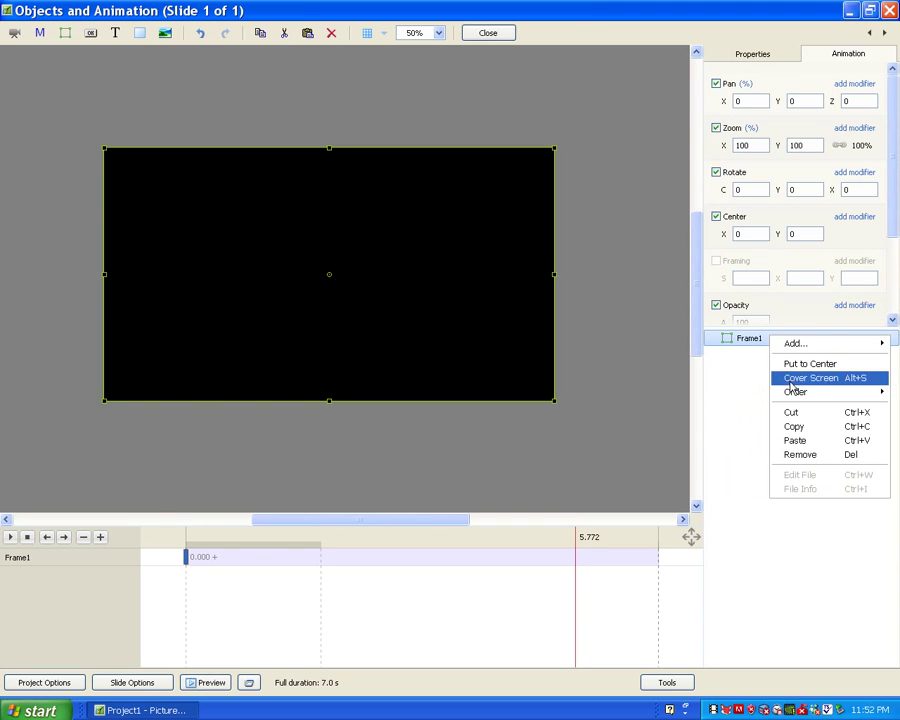
{"action": "left_click", "coordinate": [814, 441]}
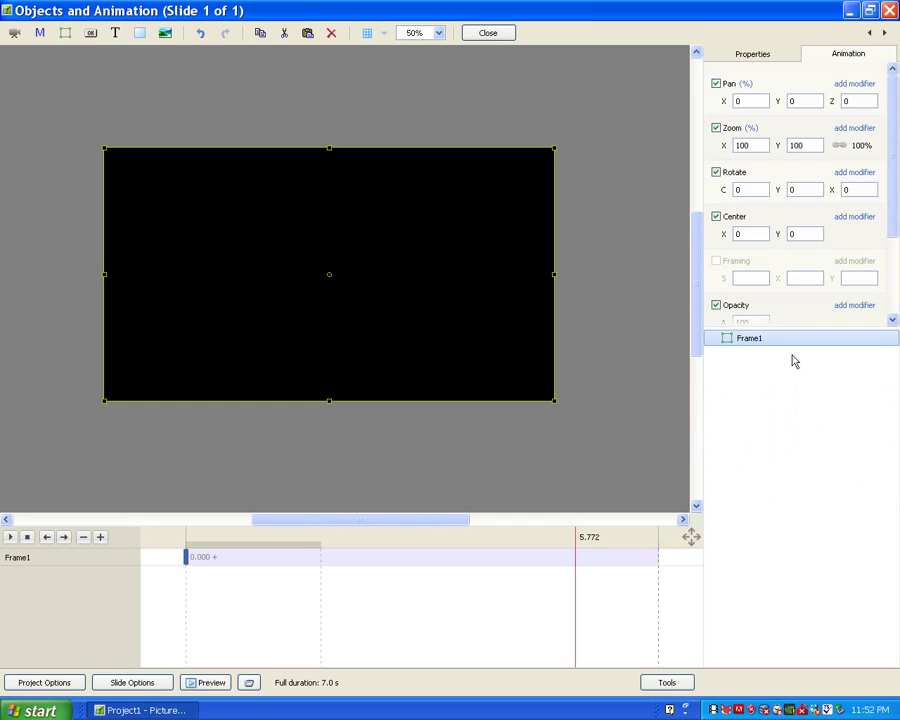
{"action": "key", "text": "ctrl+v"}
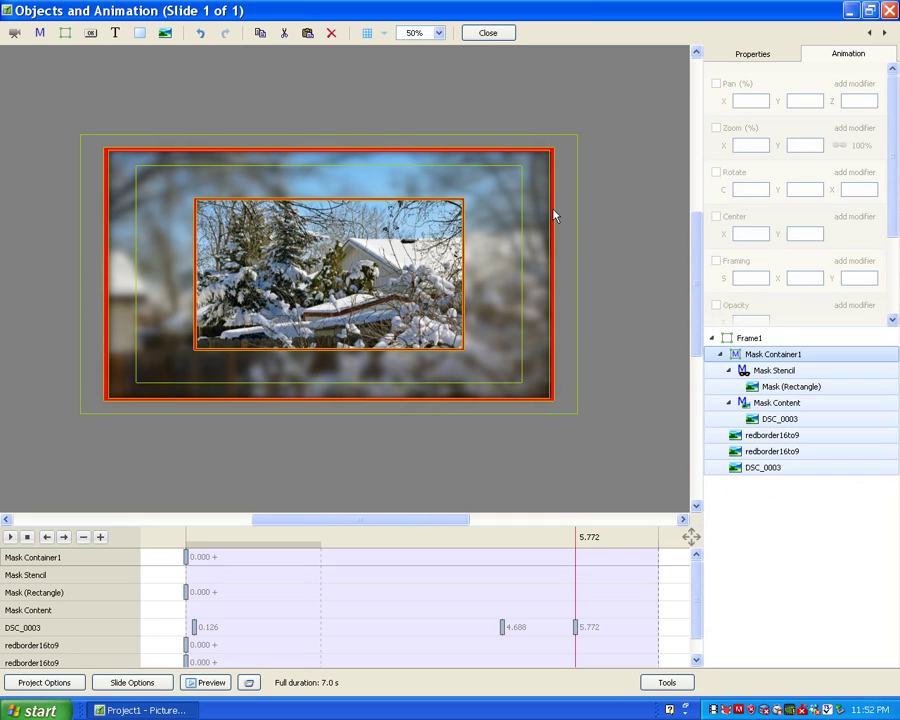
Step: Scale Frame1 down to 82.609% zoom by dragging its corner handle
{"action": "left_click", "coordinate": [745, 341]}
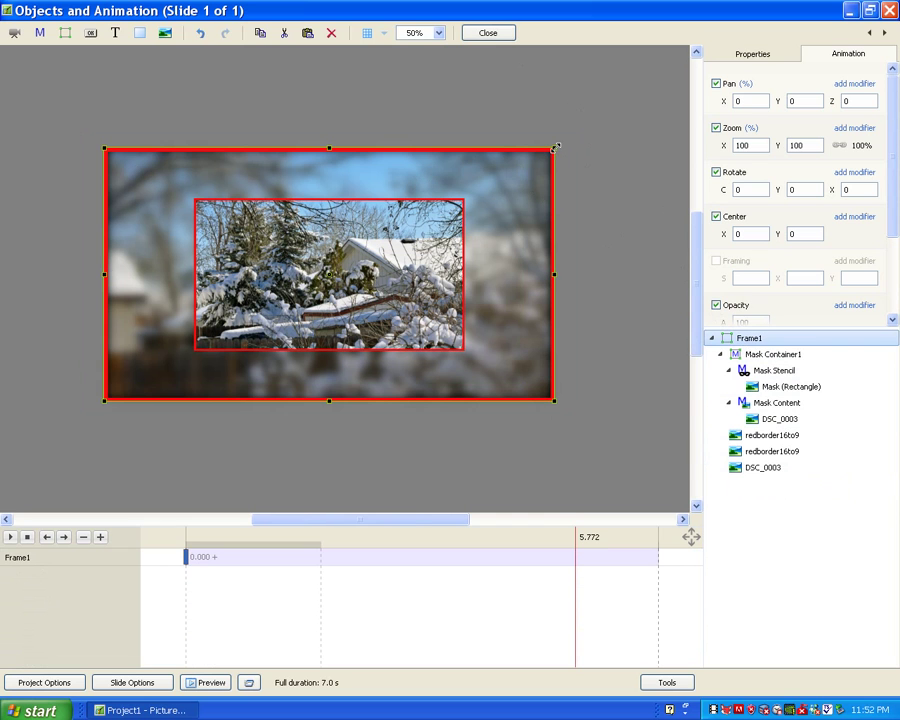
{"action": "left_click_drag", "start_coordinate": [555, 148], "coordinate": [516, 172]}
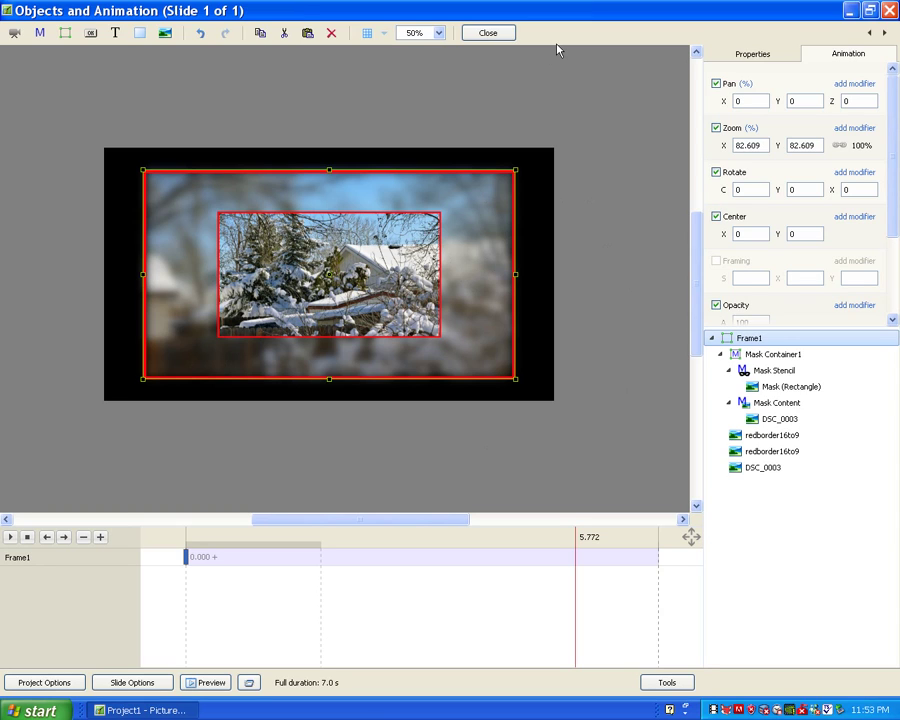
Step: Set Frame1's Zoom X value back to 100 in the Animation tab
{"action": "double_click", "coordinate": [759, 146]}
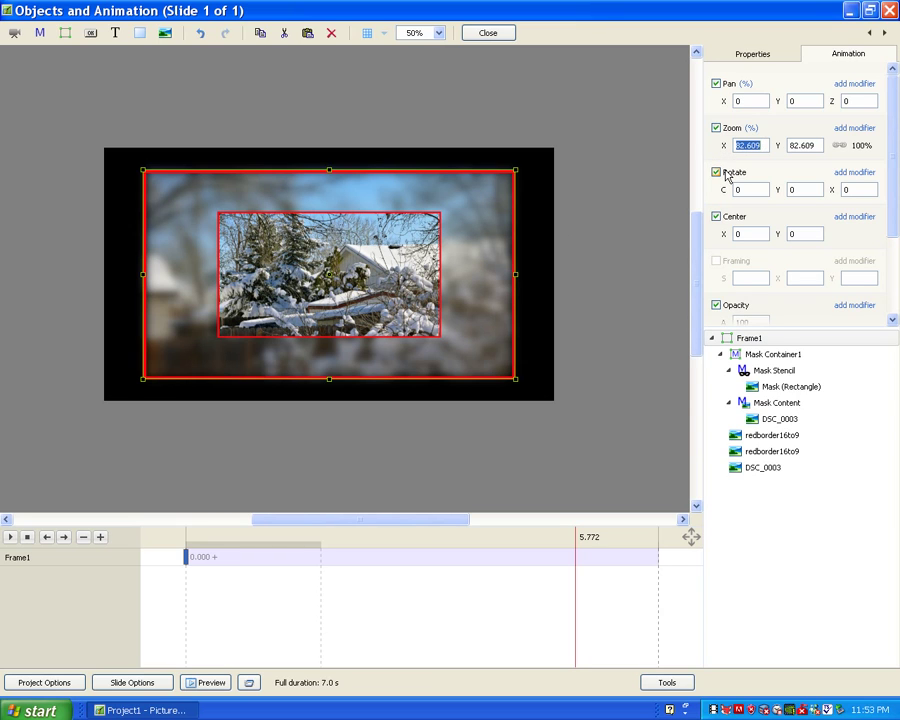
{"action": "type", "text": "100"}
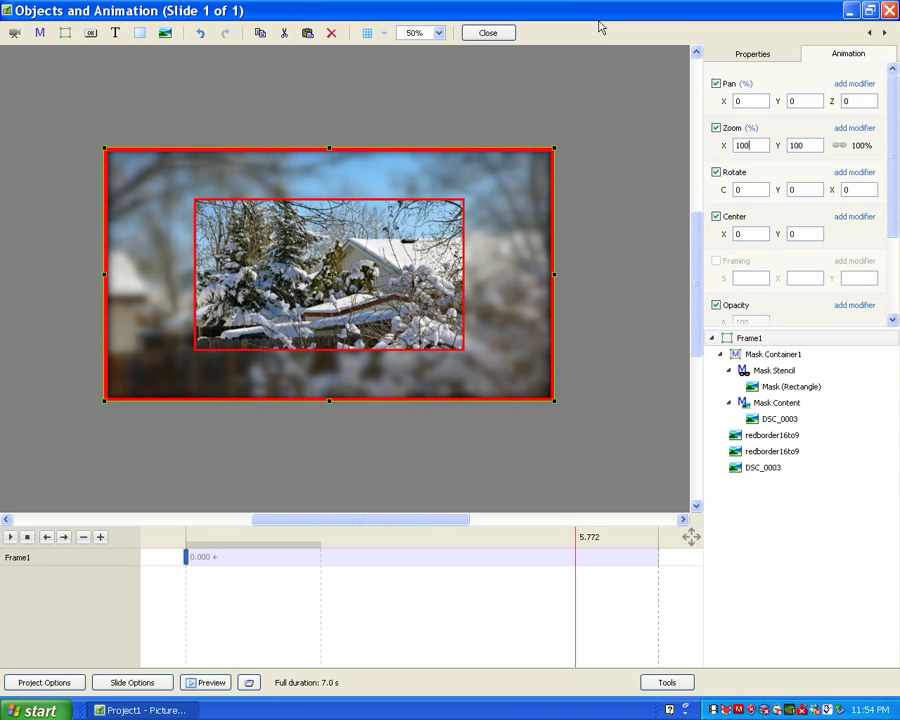
{"action": "type", "text": "."}
Step: Select Mask (Rectangle) under Mask Stencil to show its 95.131% × 52.869% zoom settings
{"action": "left_click", "coordinate": [797, 388]}
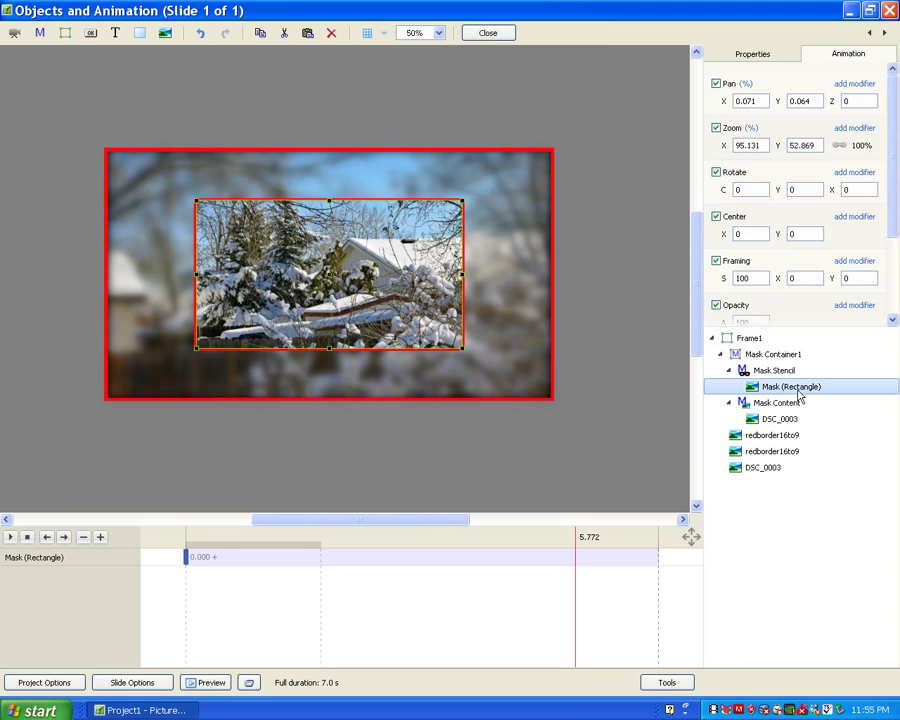